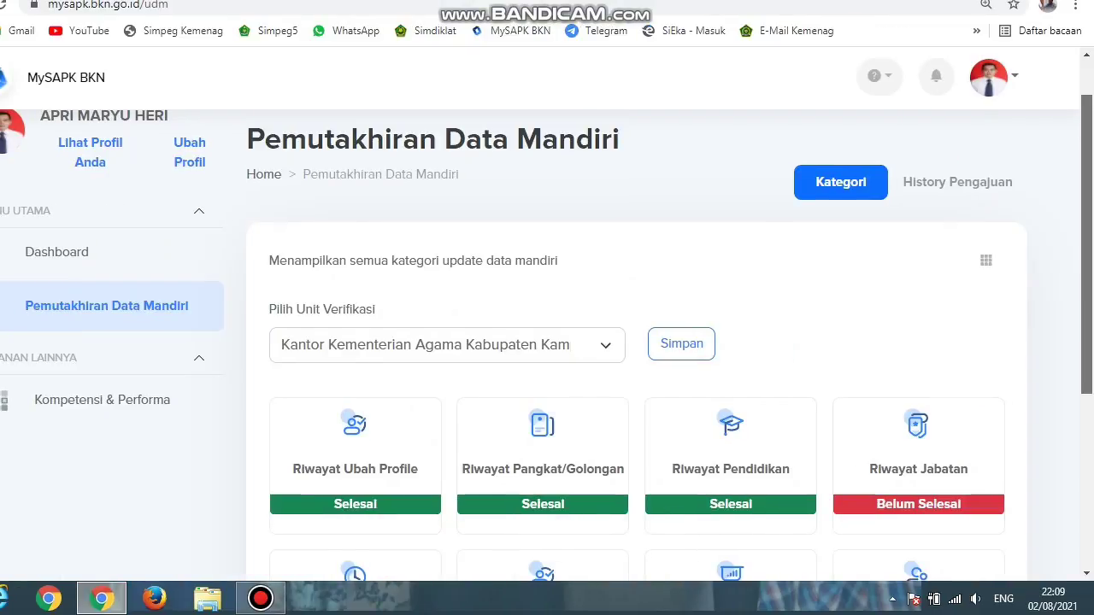
Step: Open the Riwayat Peninjauan Masa Kerja (PMK) card from the history category list
scroll(546, 313, "up", 1)
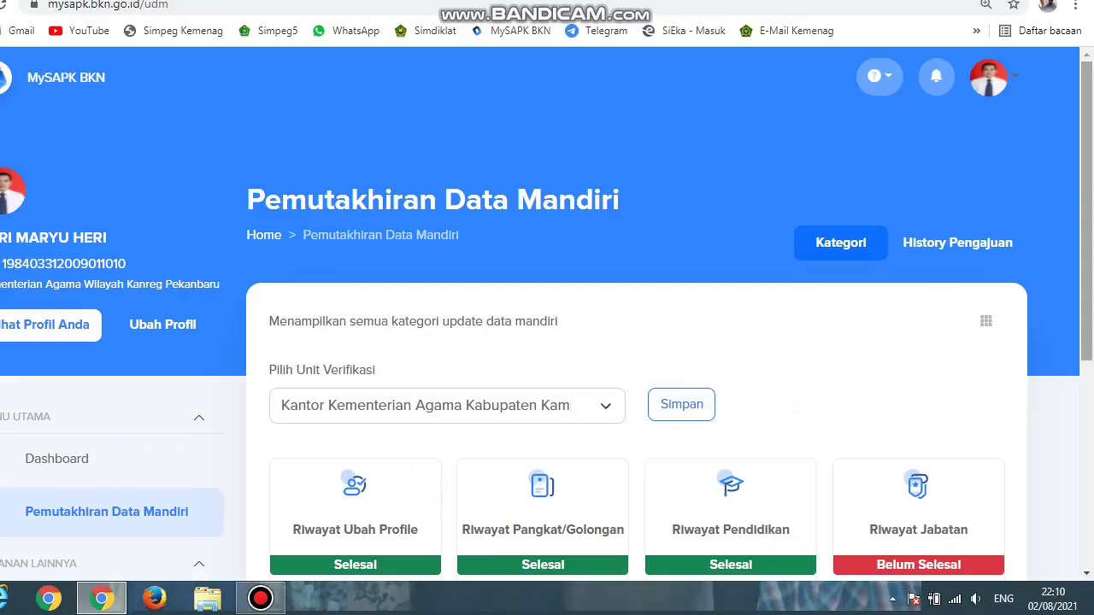
scroll(547, 317, "down", 3)
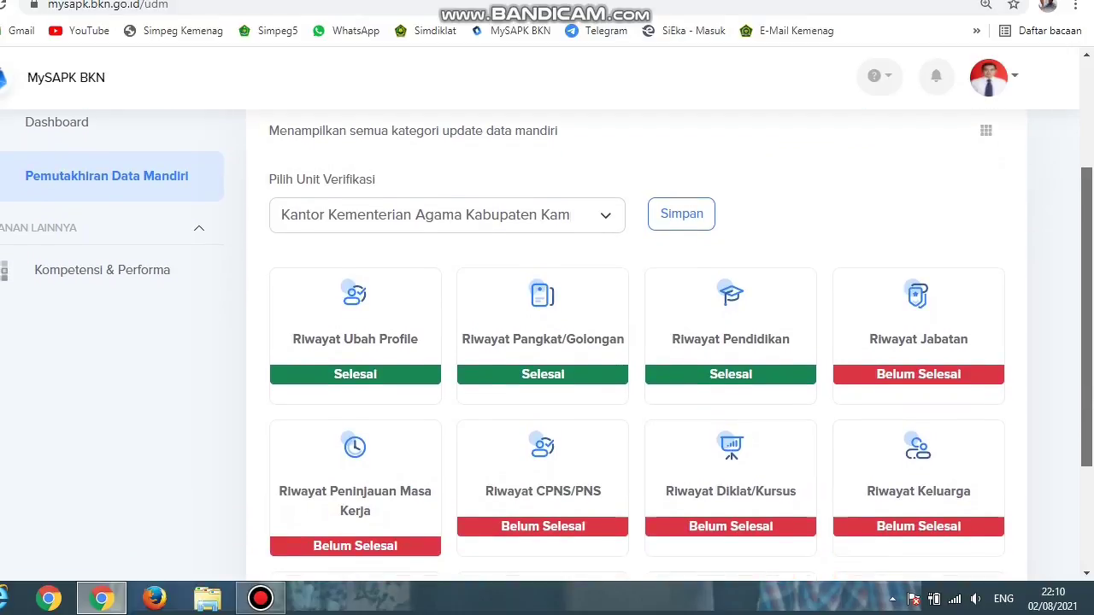
scroll(547, 342, "down", 1)
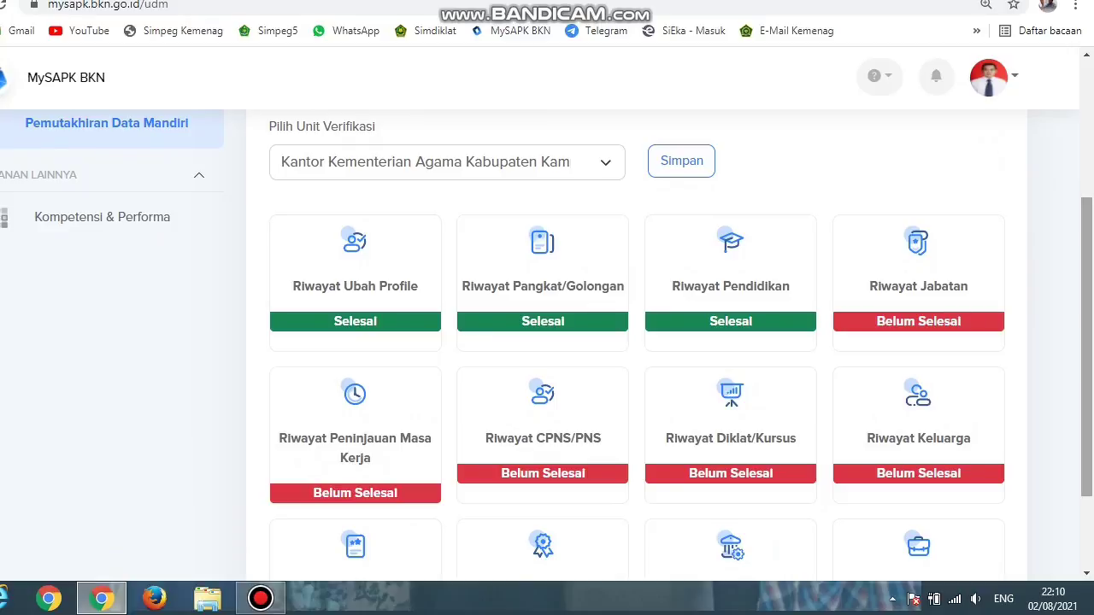
scroll(547, 342, "down", 2)
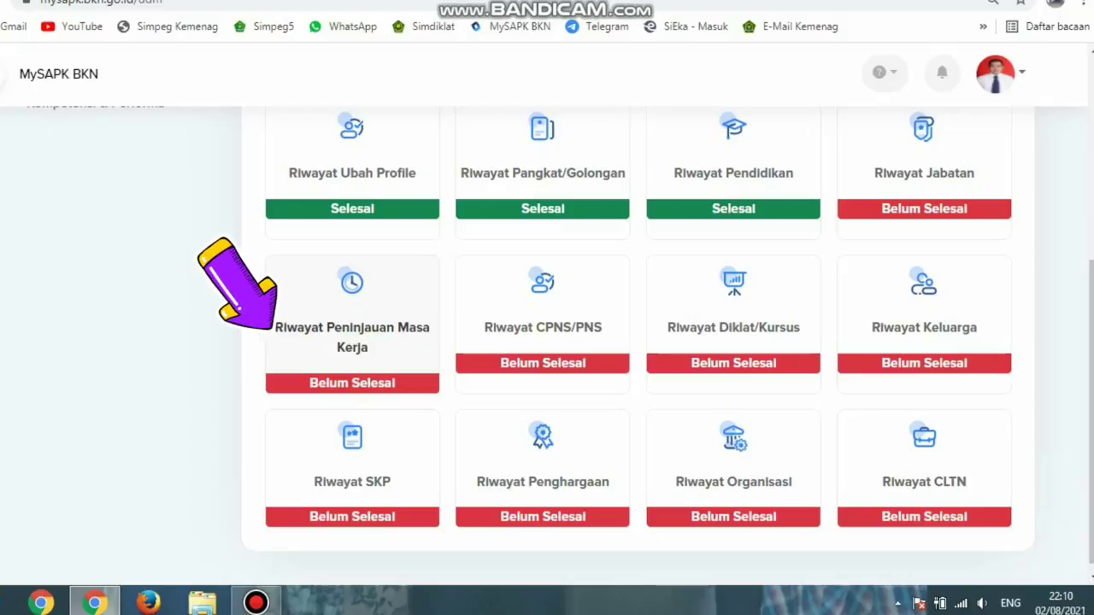
left_click(352, 338)
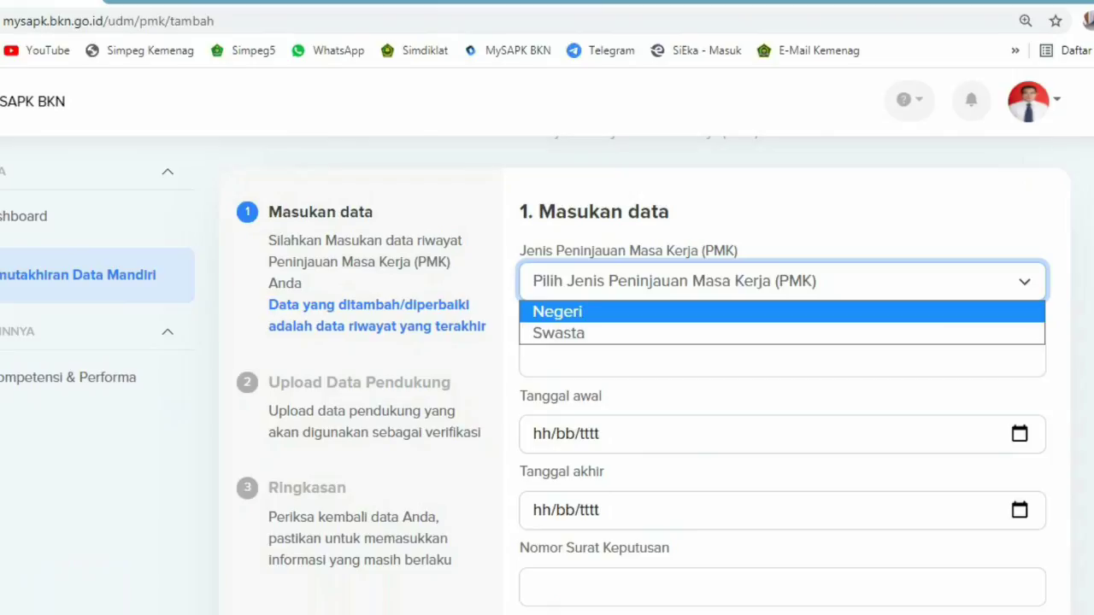
Step: Scroll through the blank PMK add form and return to the empty PMK history list
scroll(769, 384, "down", 2)
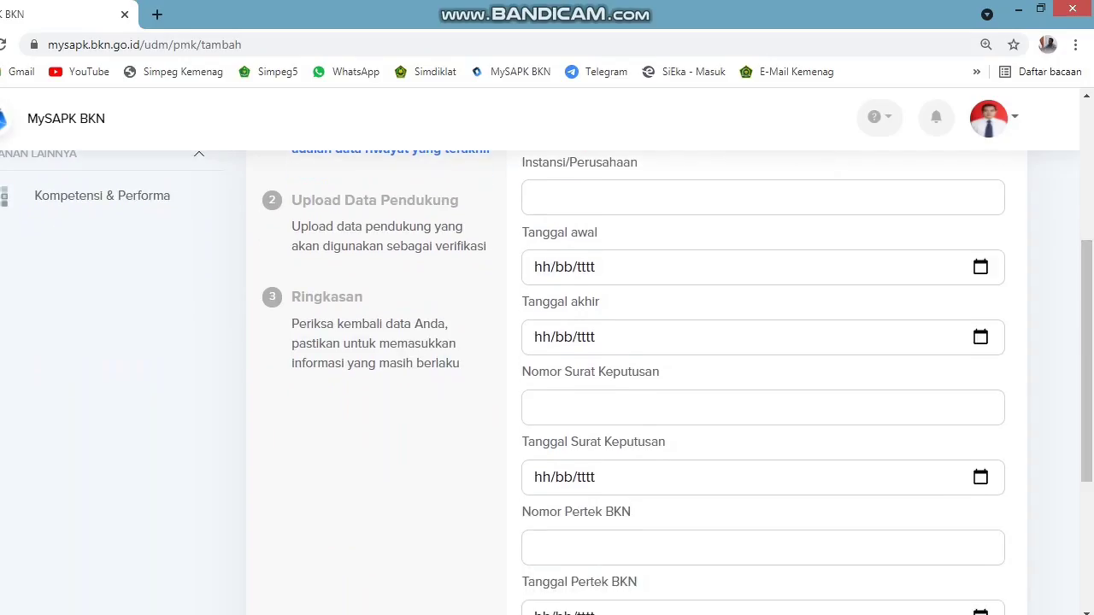
scroll(547, 380, "down", 2)
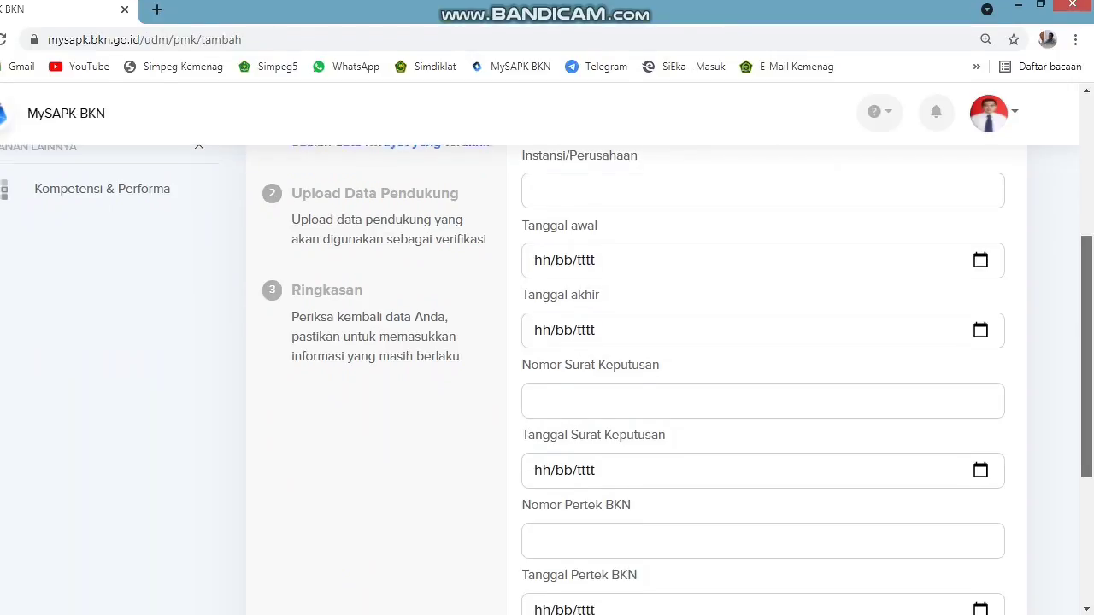
scroll(547, 379, "down", 2)
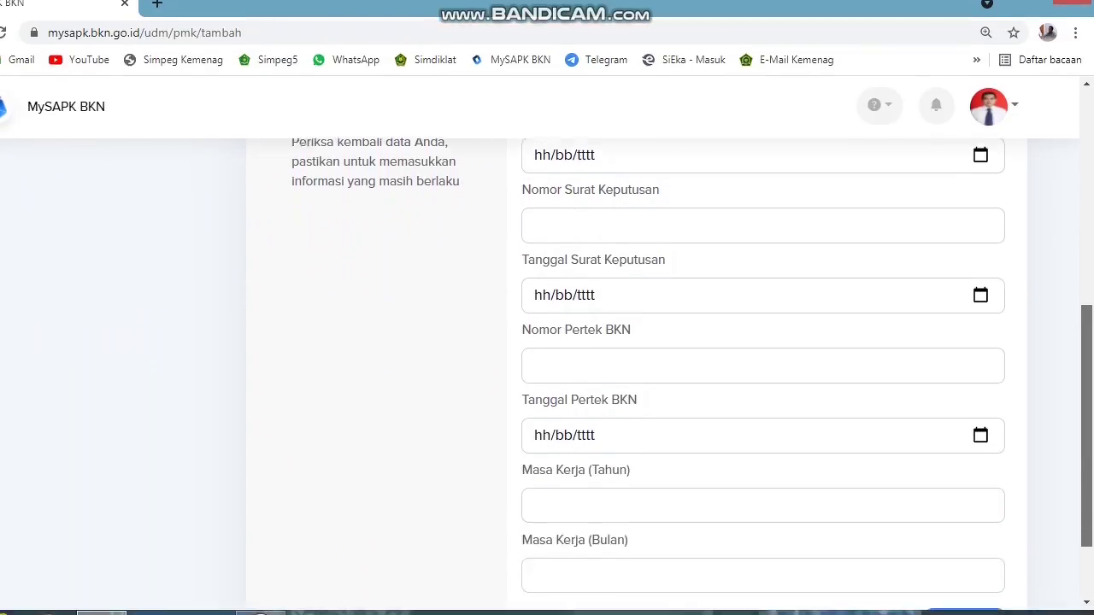
scroll(547, 342, "up", 10)
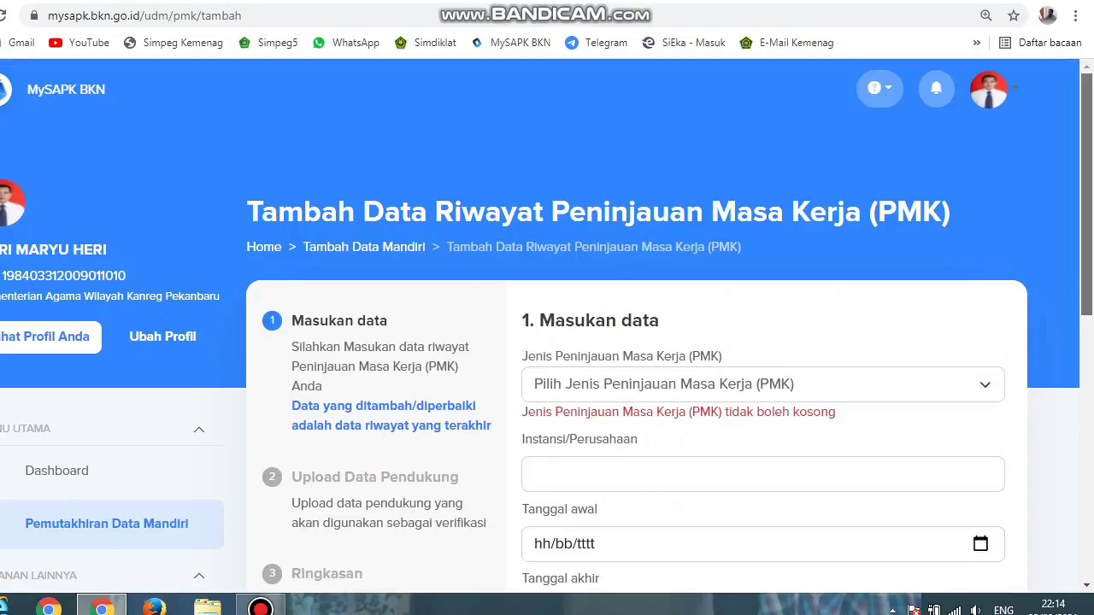
scroll(547, 342, "down", 6)
scroll(547, 341, "down", 3)
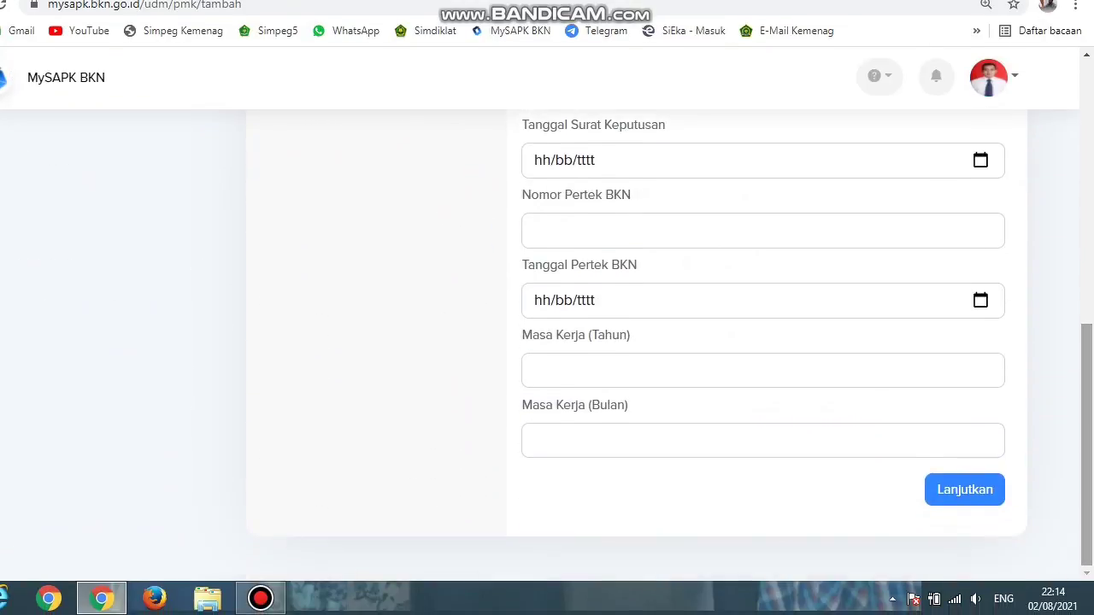
scroll(547, 342, "up", 10)
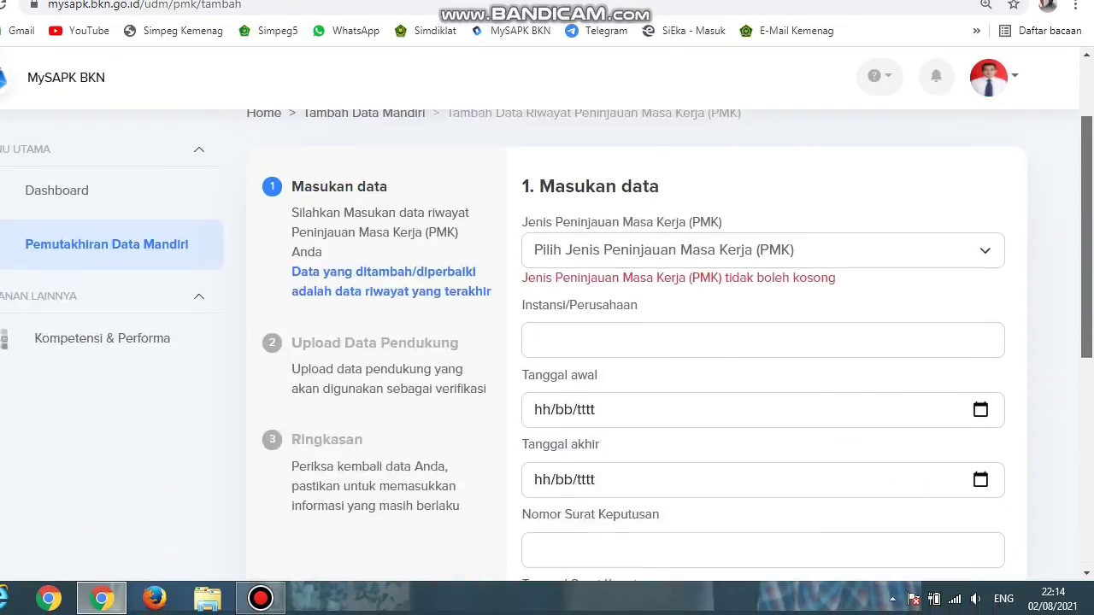
scroll(547, 342, "down", 8)
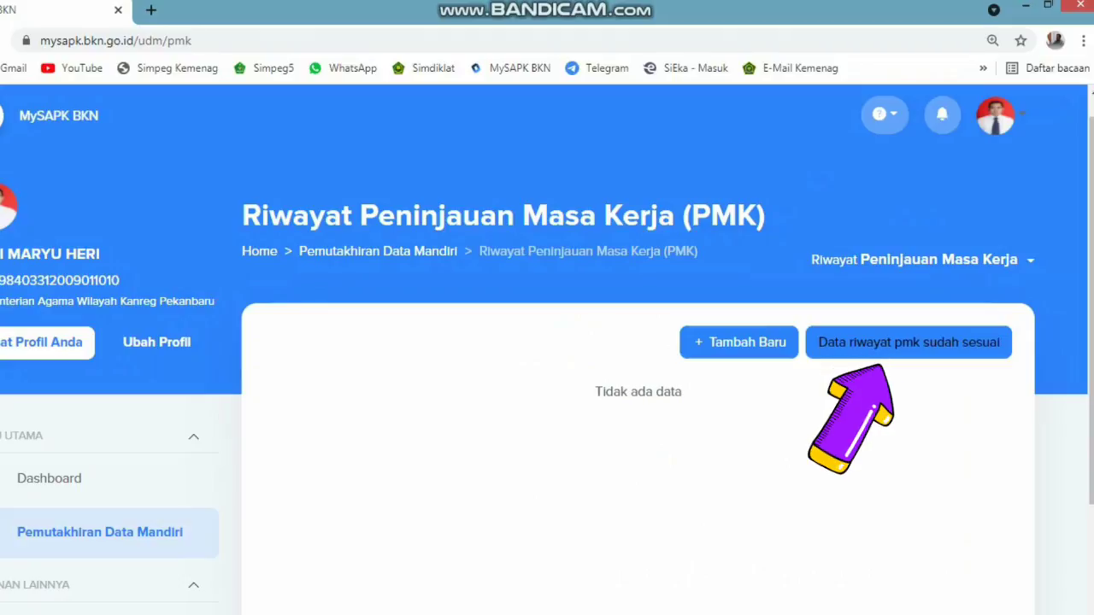
Step: Mark the PMK history as correct ('Data riwayat pmk sudah sesuai') and confirm it has no data
left_click(907, 342)
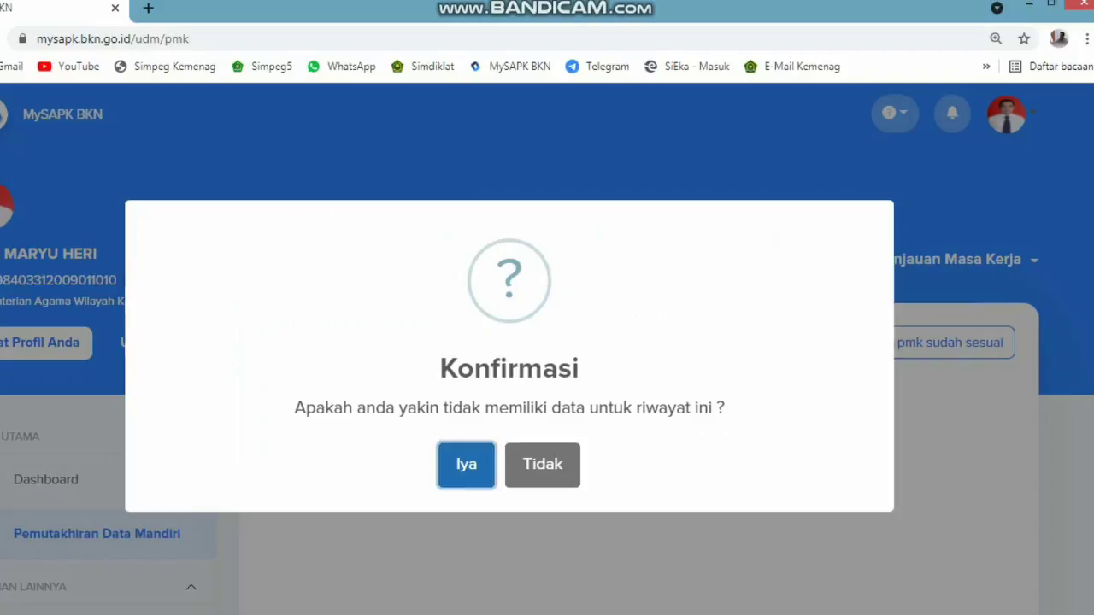
key("Return")
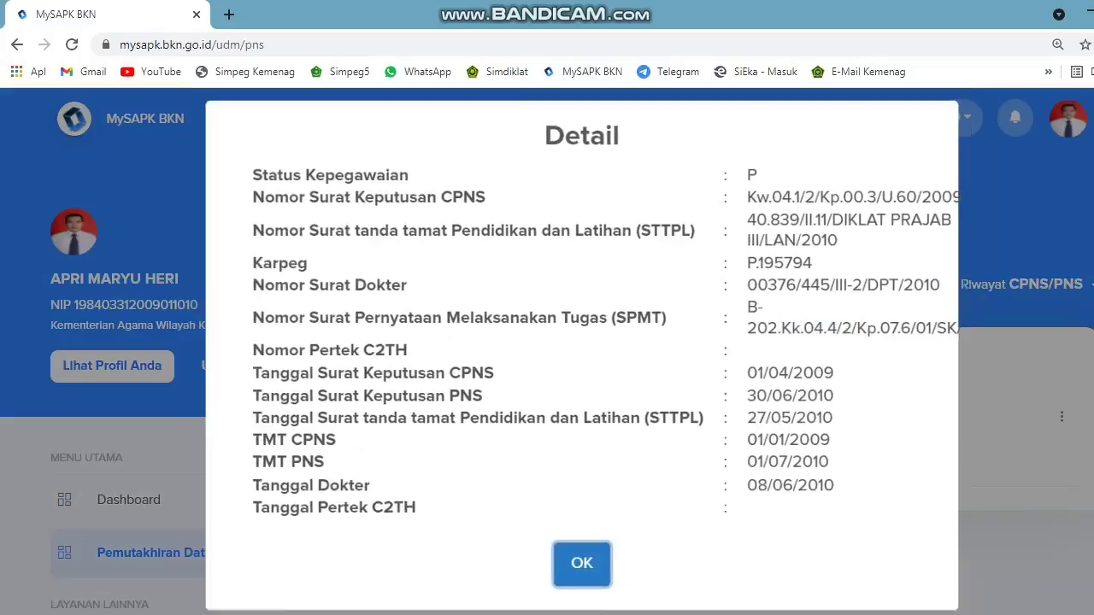
Step: Close the CPNS/PNS Detail summary and open the single record's options menu
key("Return")
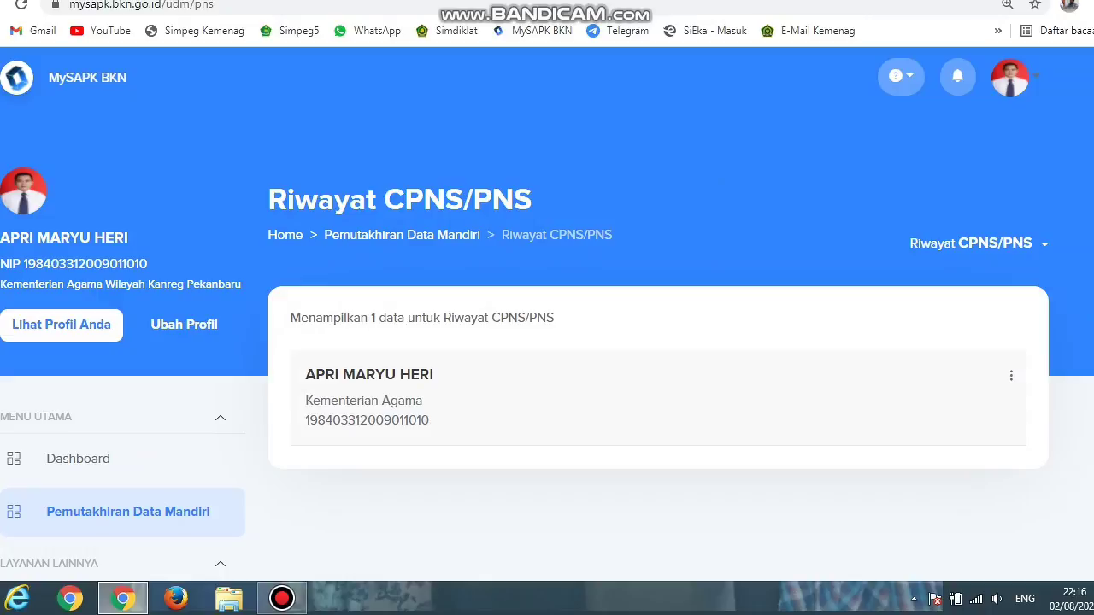
left_click(1011, 375)
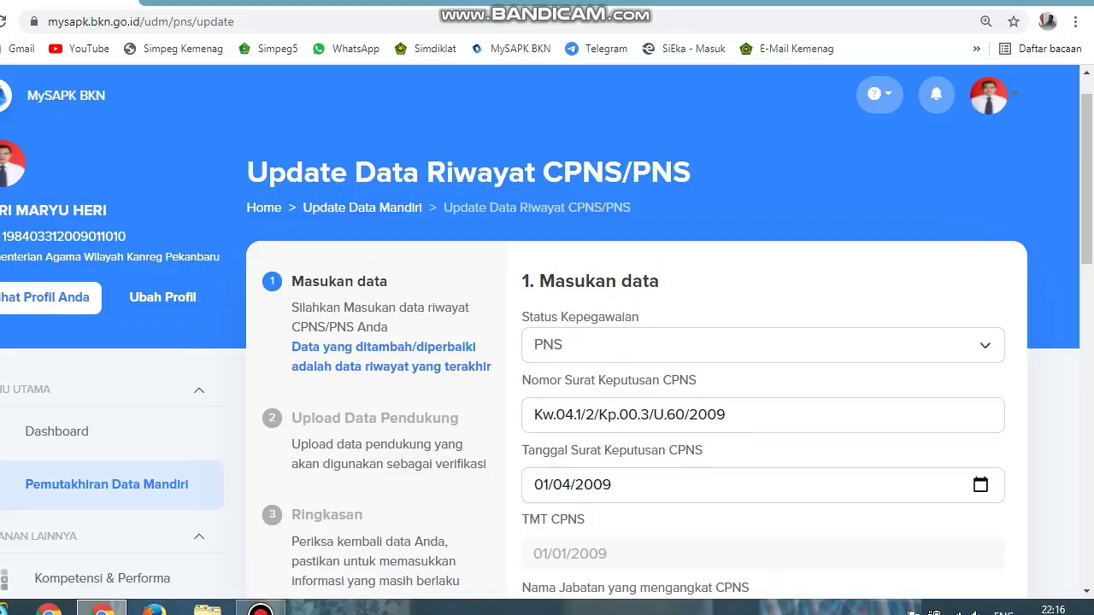
left_click(760, 344)
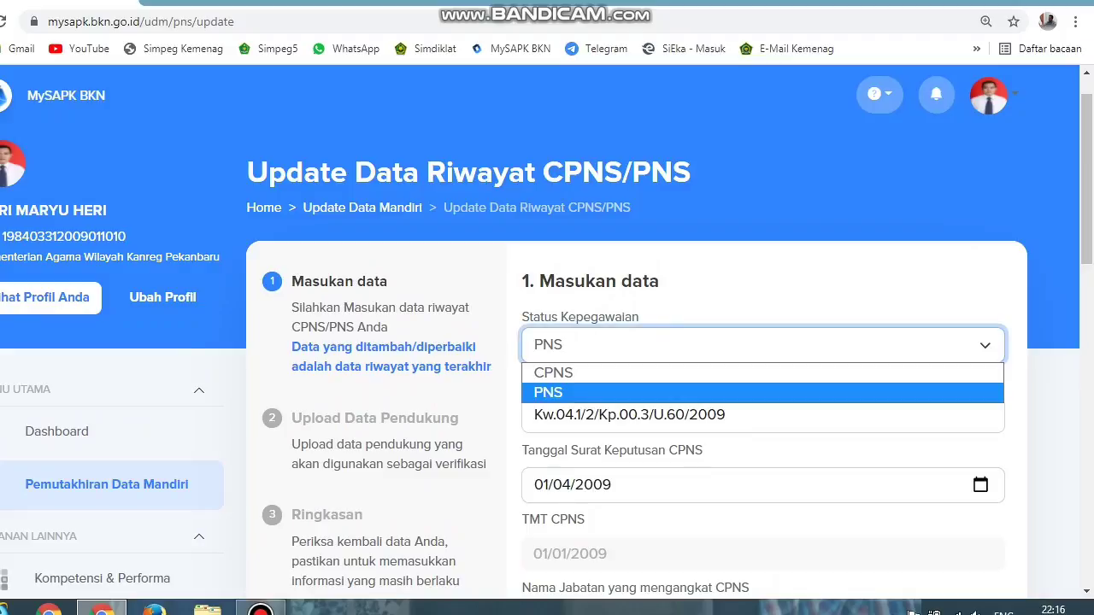
key("Return")
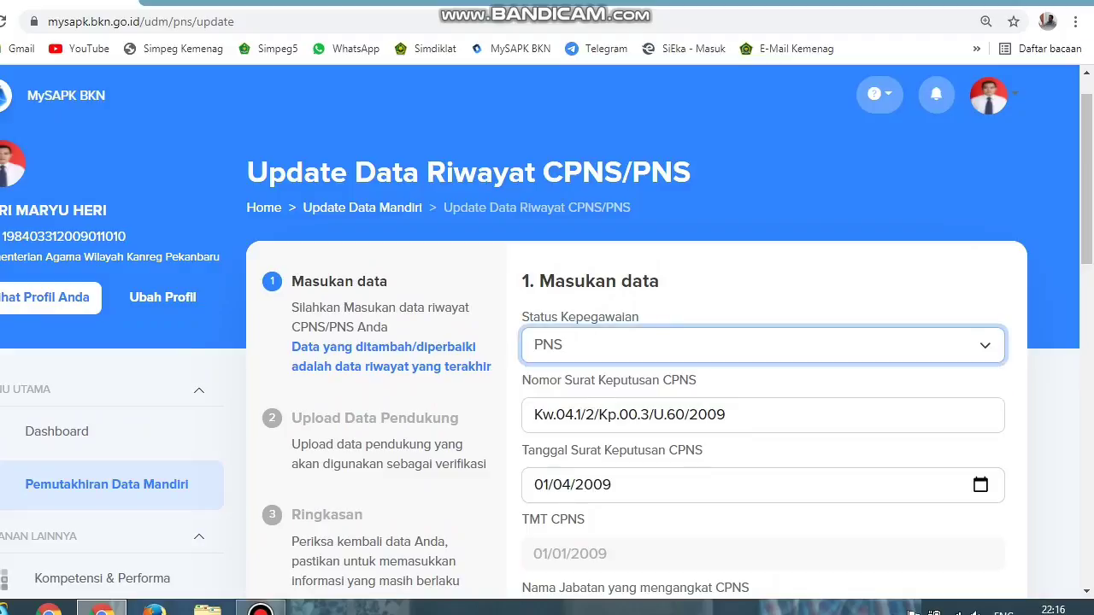
key("space")
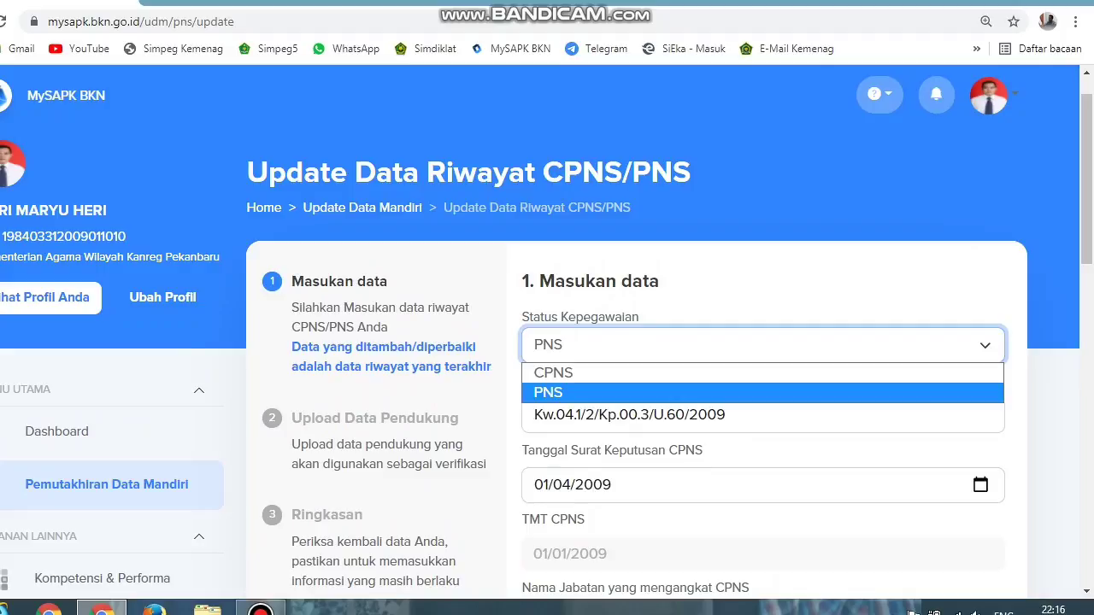
key("Up")
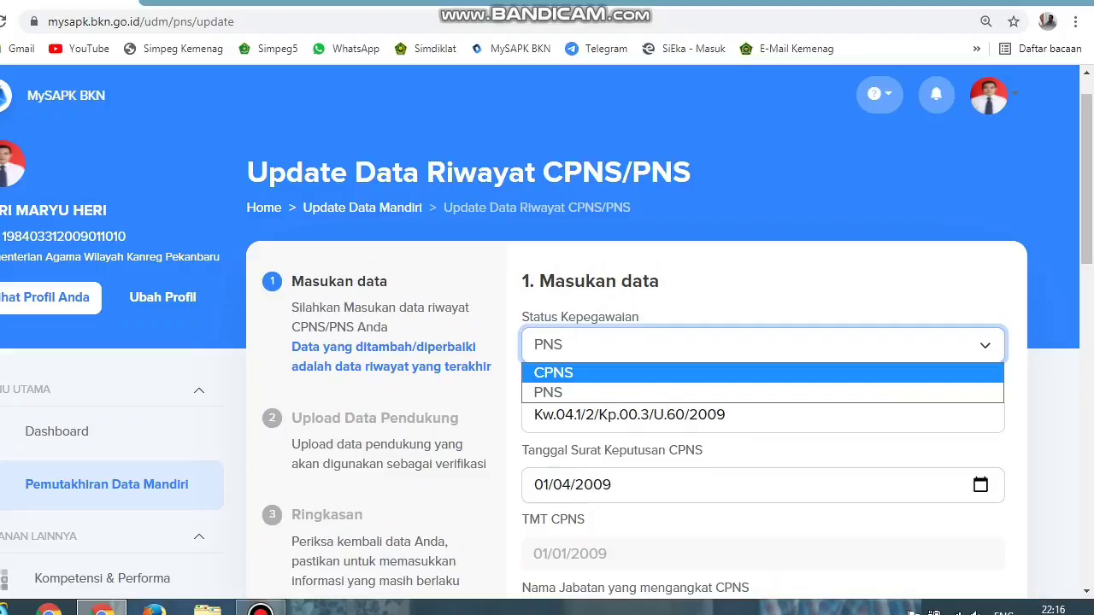
key("Return")
key("space")
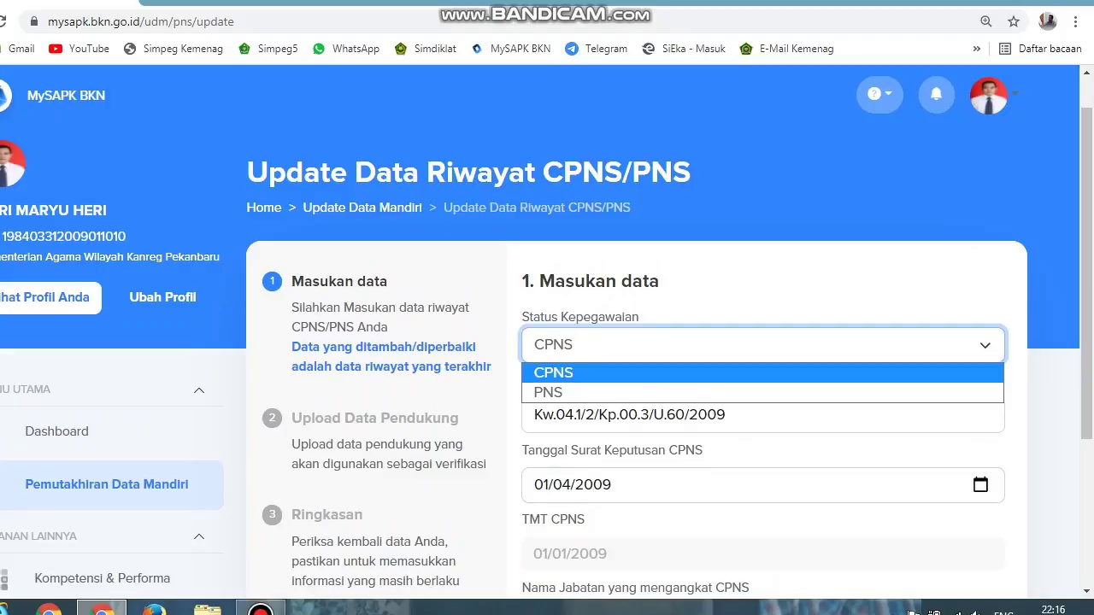
key("Down")
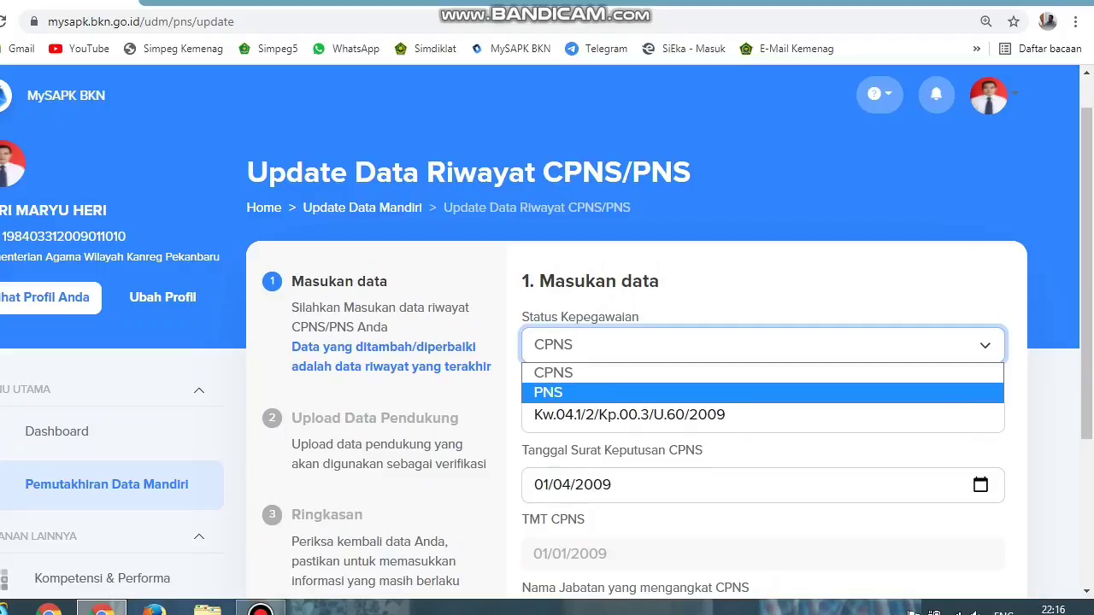
key("Return")
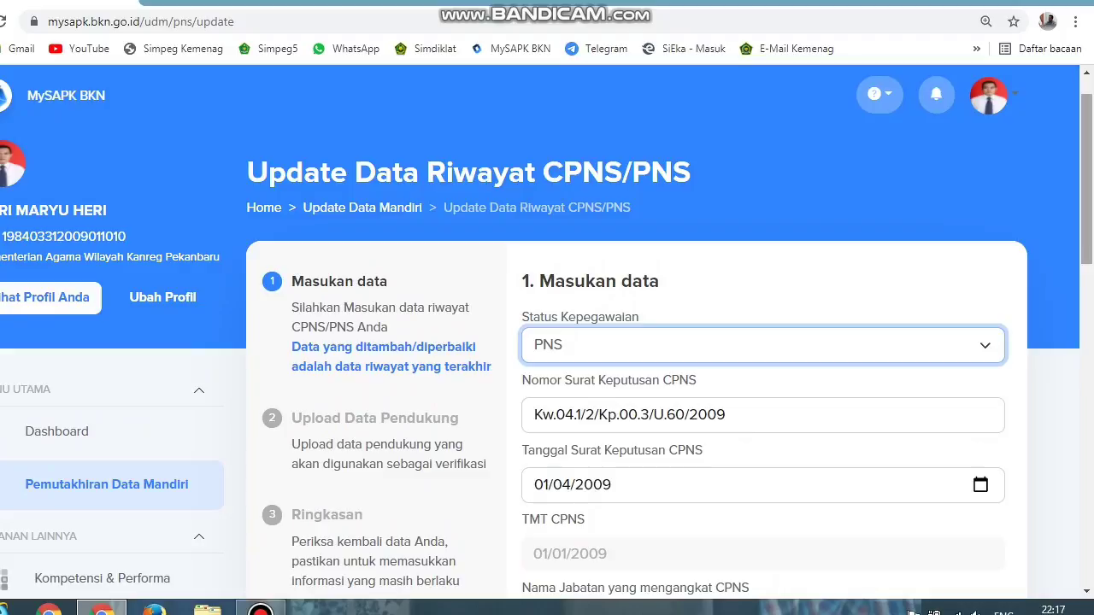
scroll(546, 342, "down", 2)
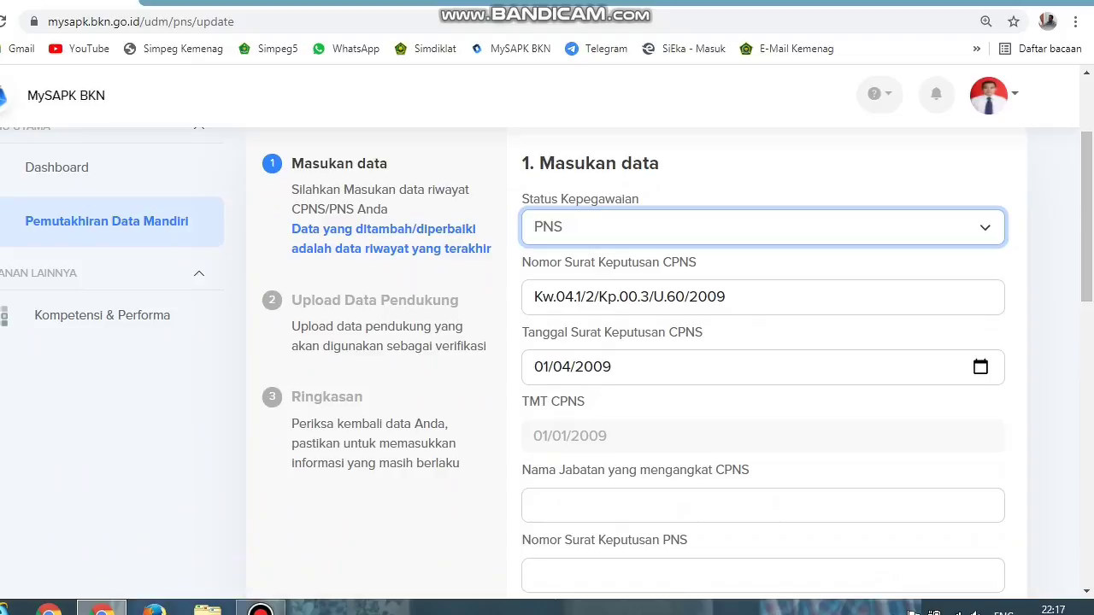
left_click(534, 296)
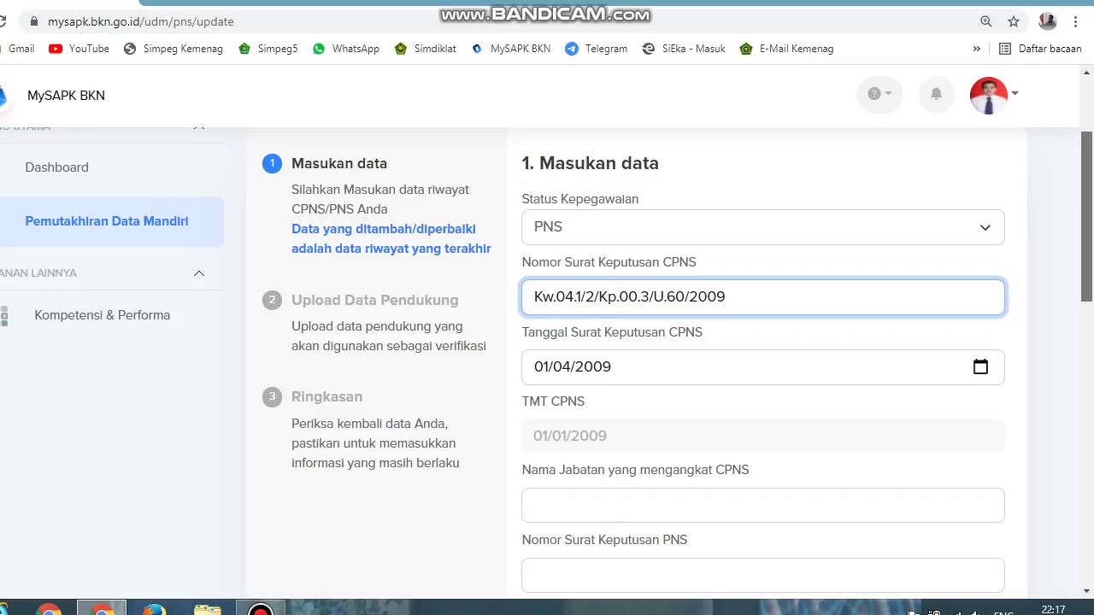
scroll(1086, 213, "down", 1)
scroll(1086, 256, "down", 2)
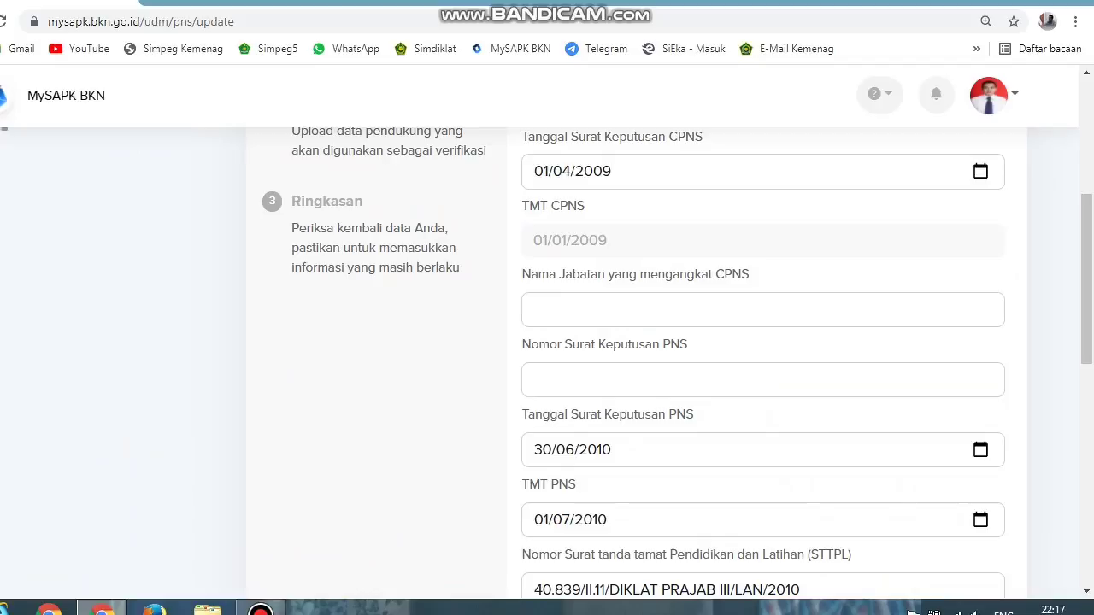
left_click(534, 310)
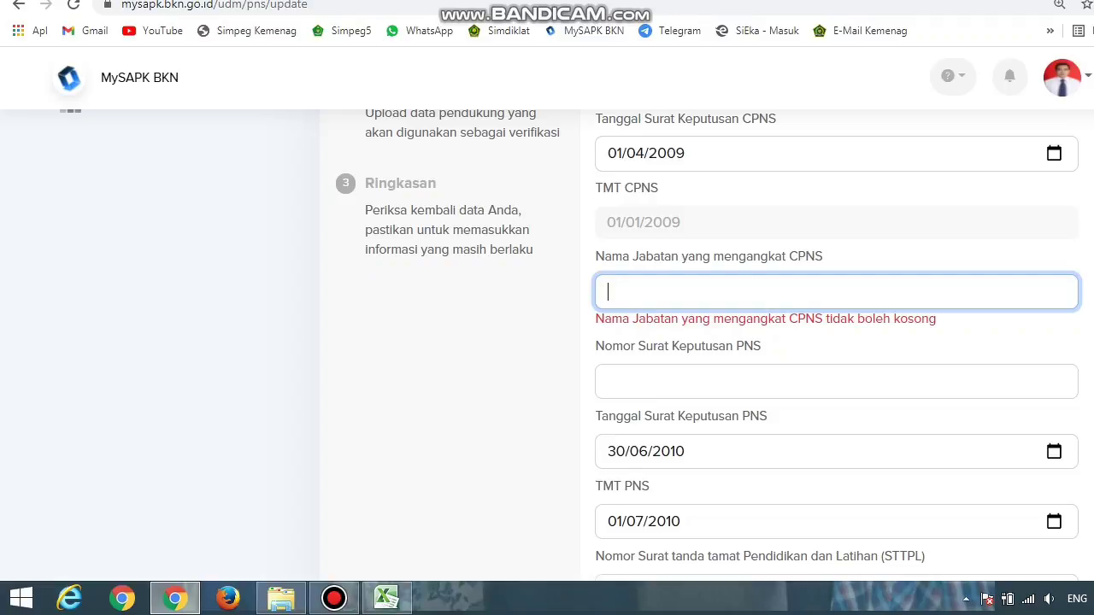
Step: Paste the CPNS appointing official from Excel cell AG3 into Nama Jabatan yang mengangkat CPNS
mouse_move(386, 598)
left_click(387, 504)
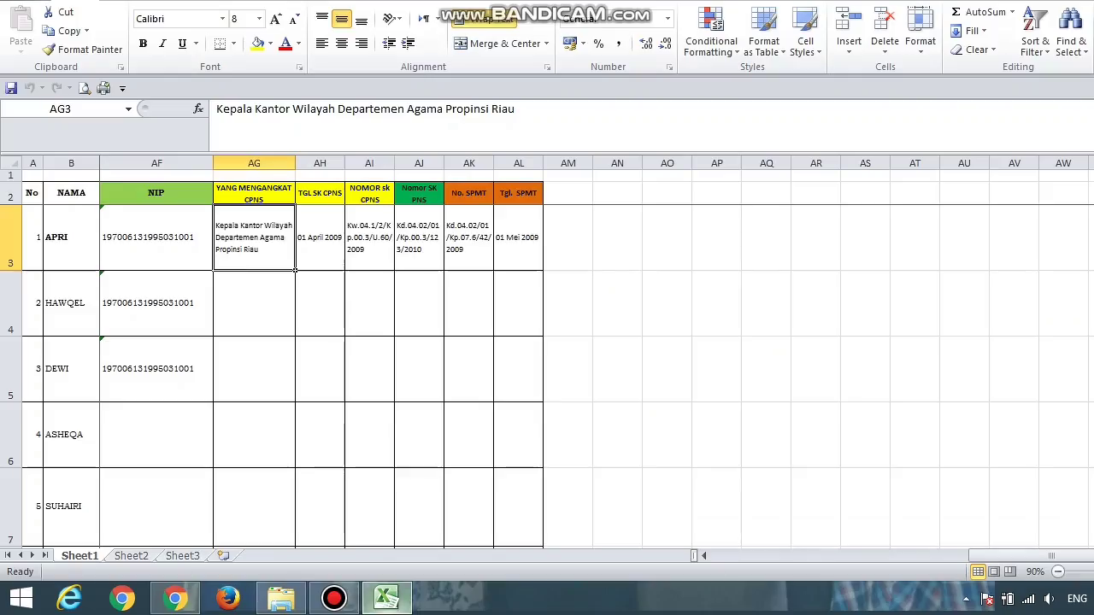
key("F2")
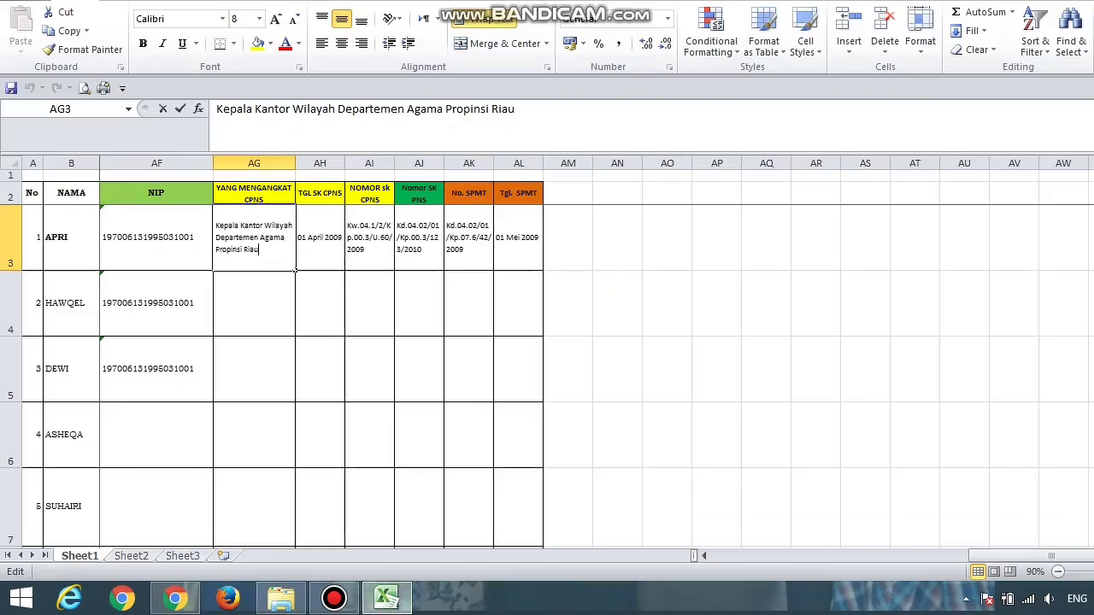
key("ctrl+shift+Home")
key("ctrl+c")
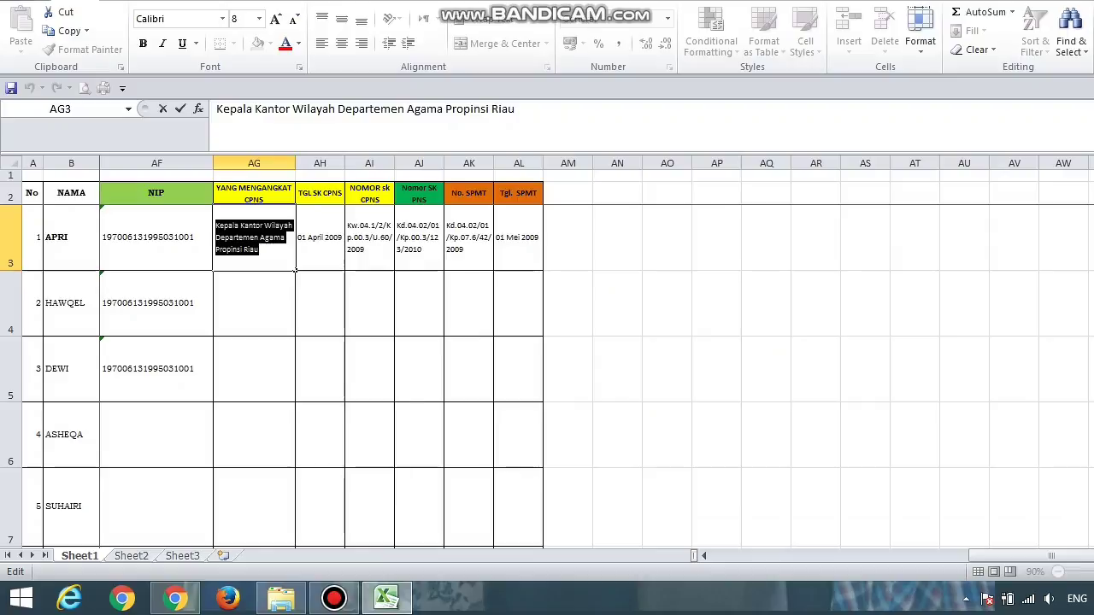
mouse_move(281, 598)
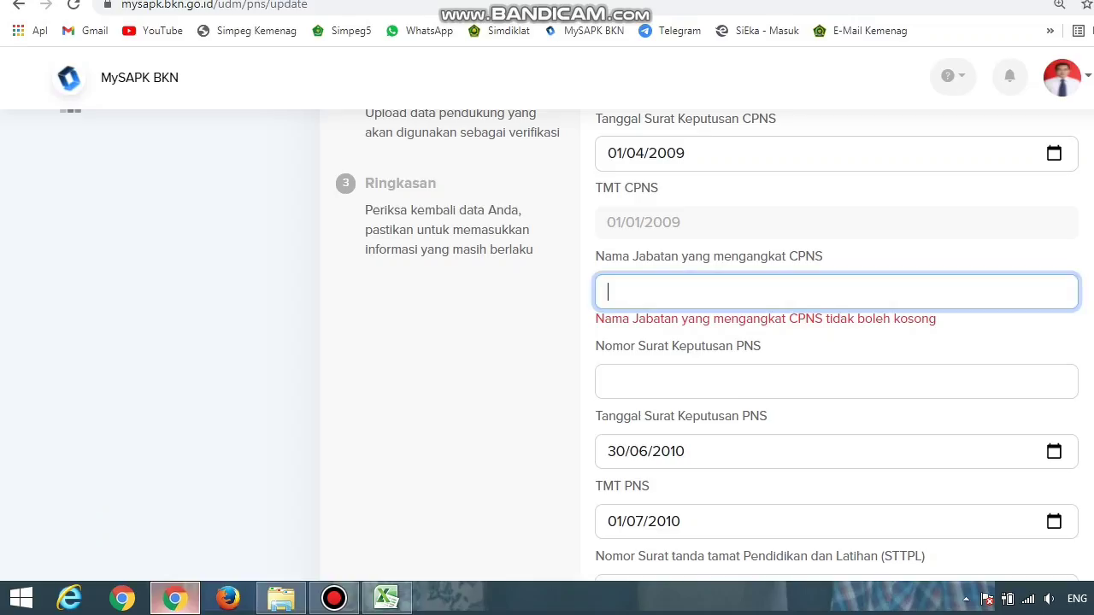
left_click(175, 598)
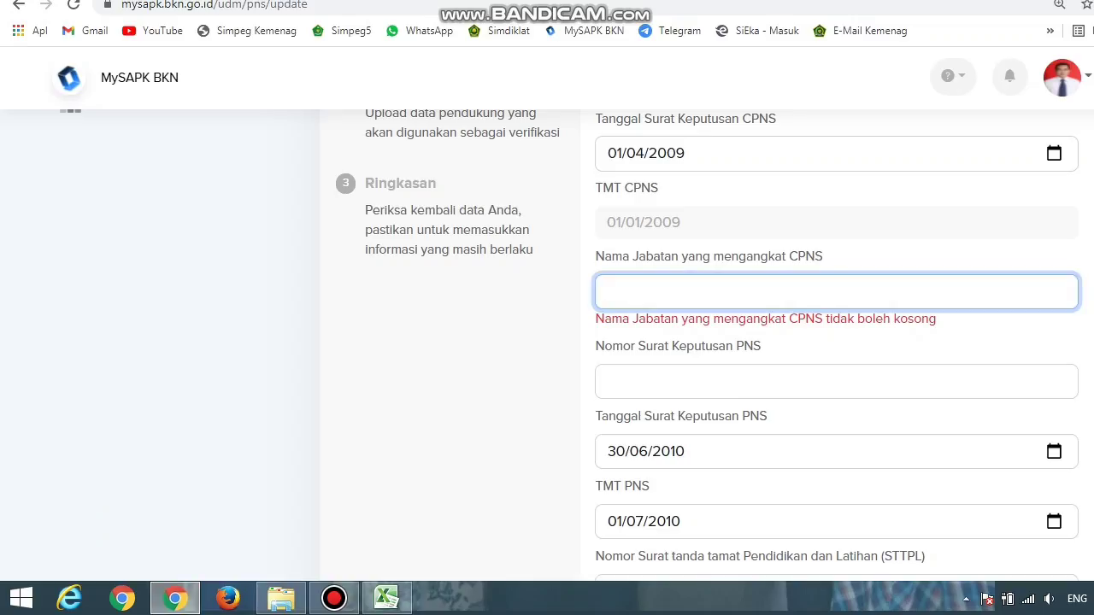
key("ctrl+v")
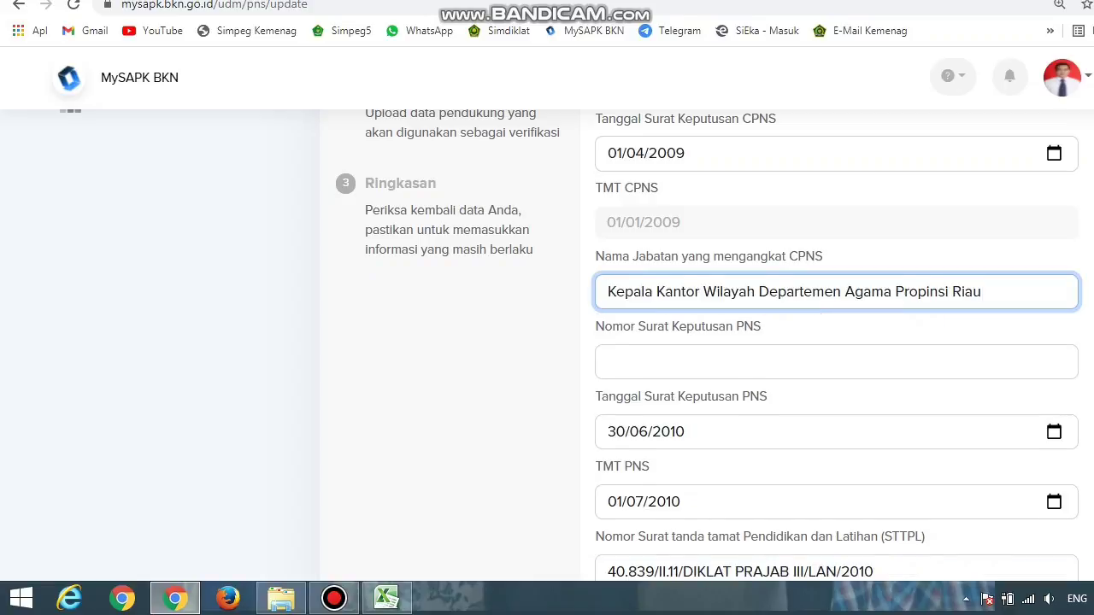
left_click(608, 362)
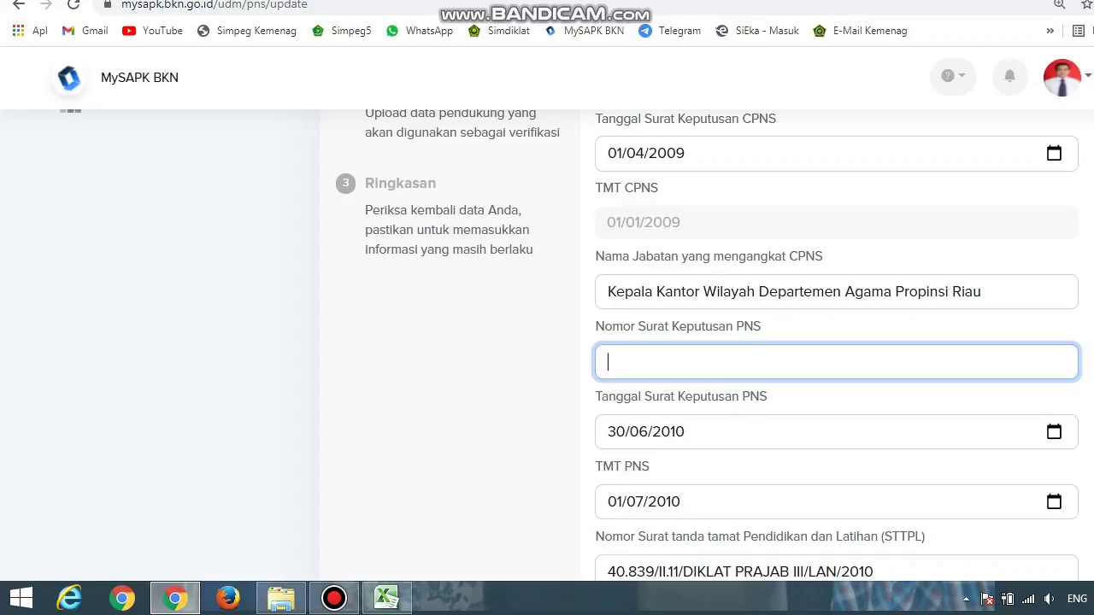
left_click(386, 598)
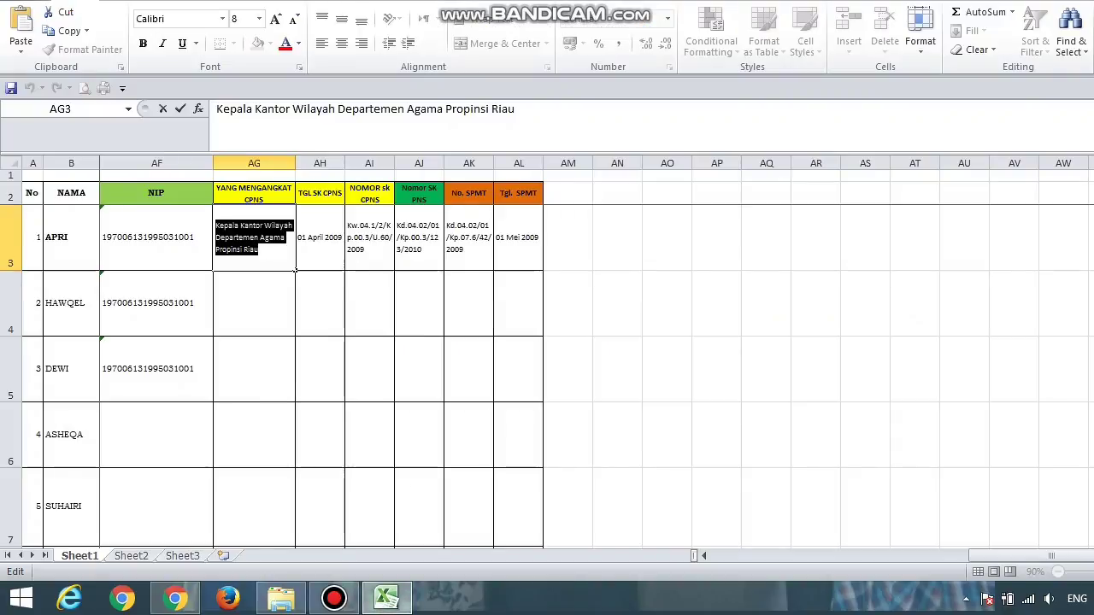
left_click(419, 244)
double_click(417, 237)
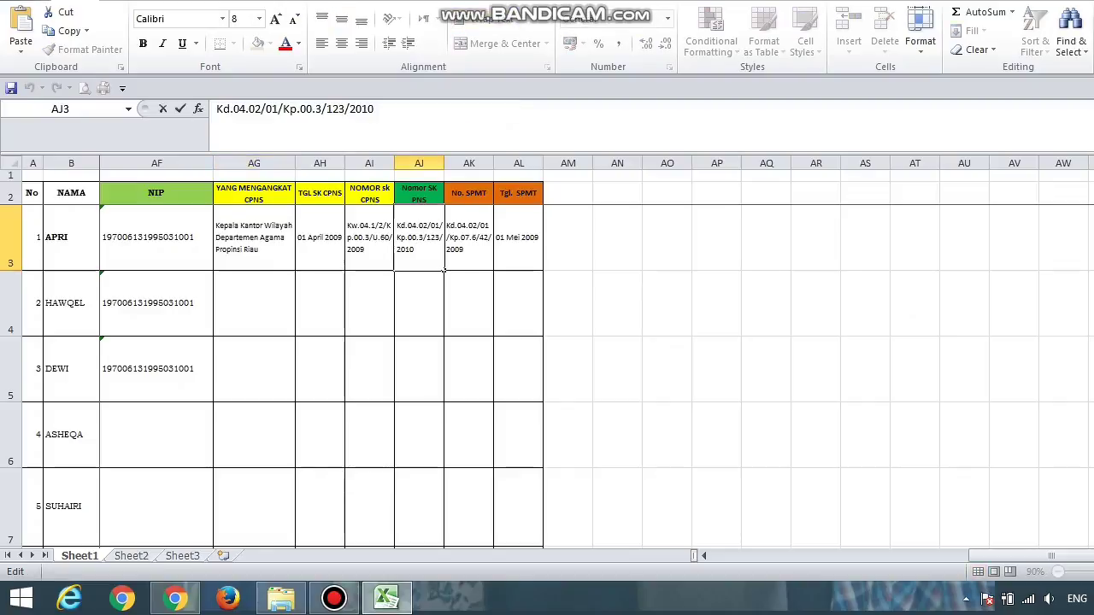
key("ctrl+Home")
key("shift+Down")
key("shift+Down")
key("shift+End")
key("ctrl+c")
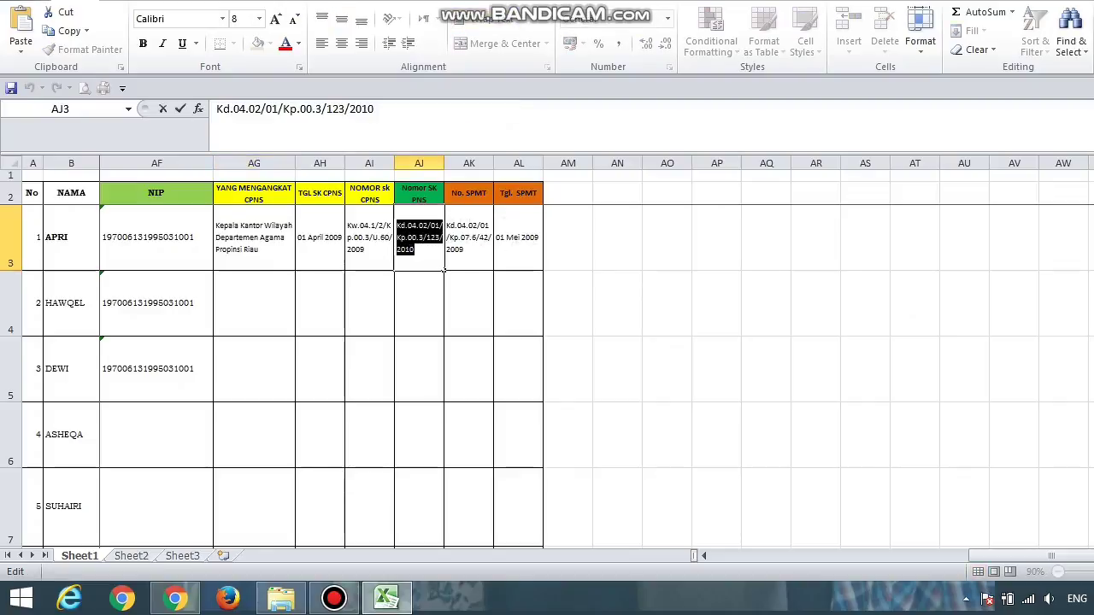
left_click(175, 598)
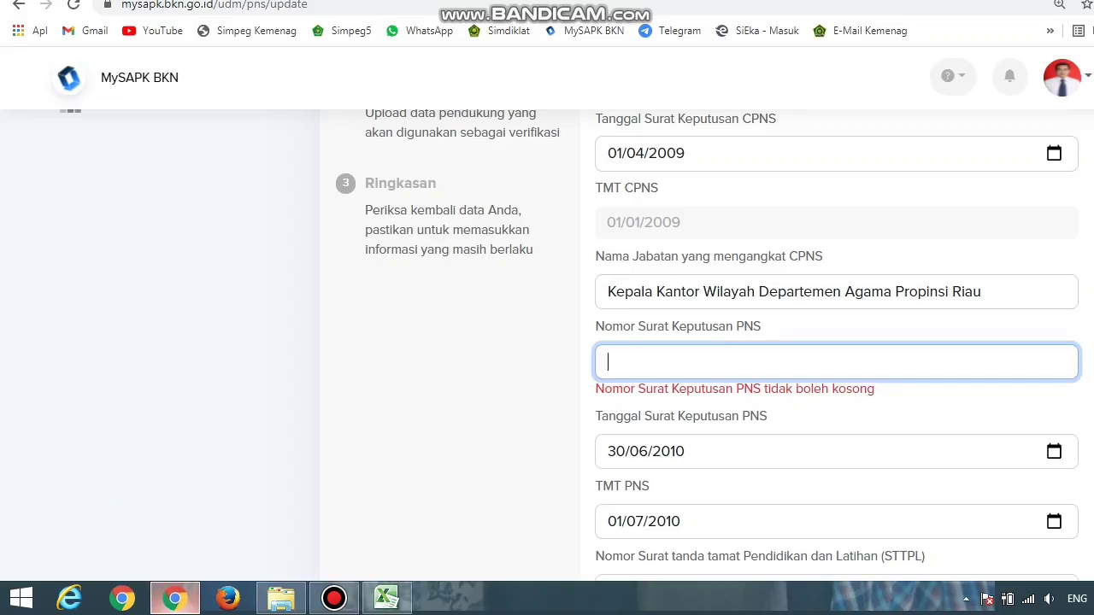
key("ctrl+v")
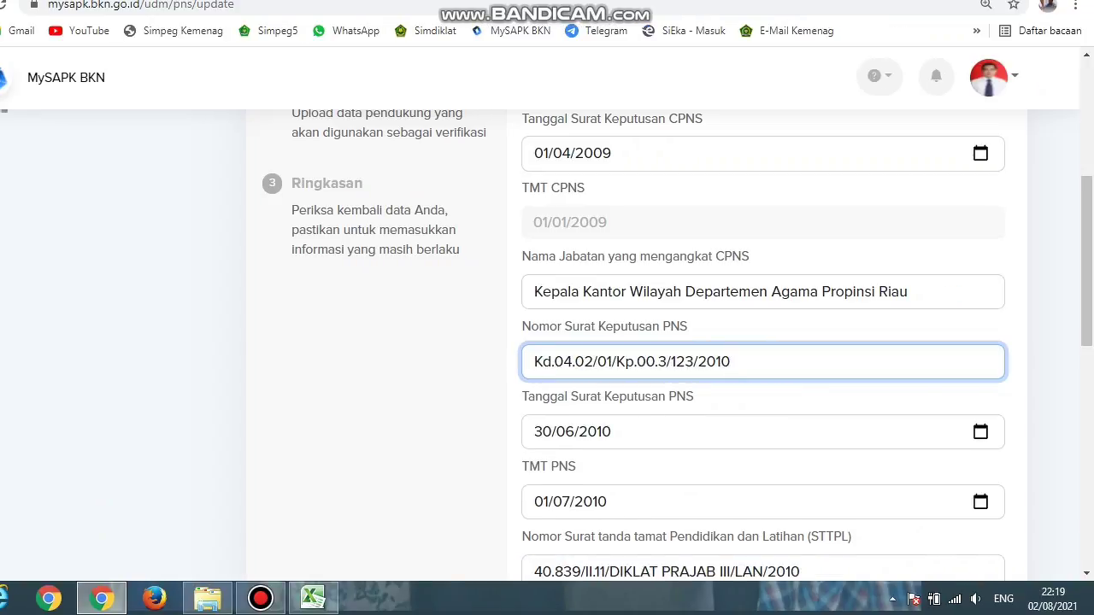
scroll(666, 341, "down", 1)
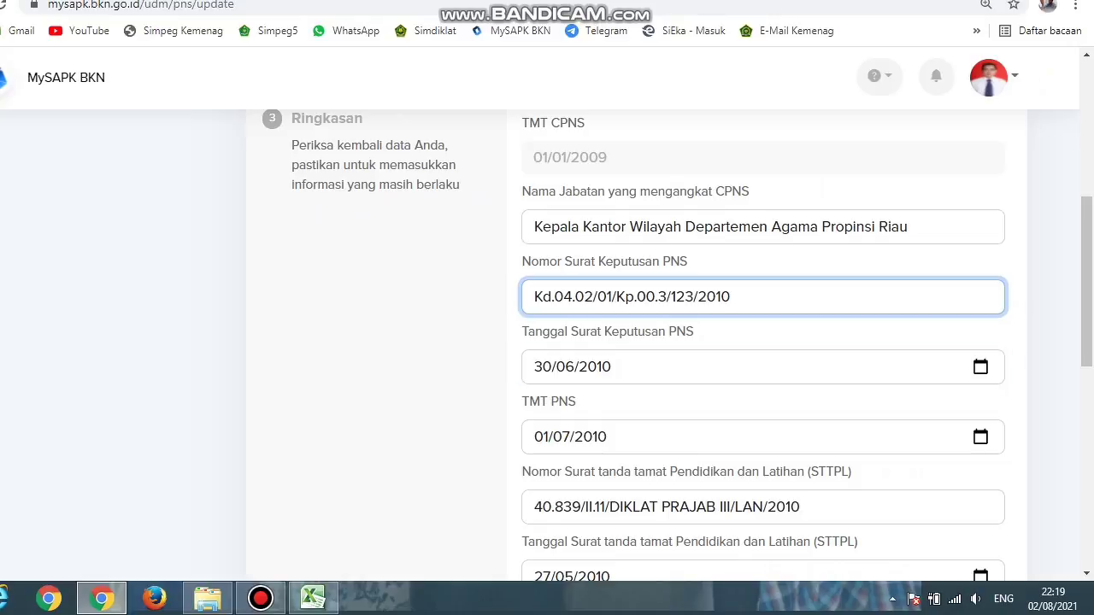
key("Tab")
key("alt+Down")
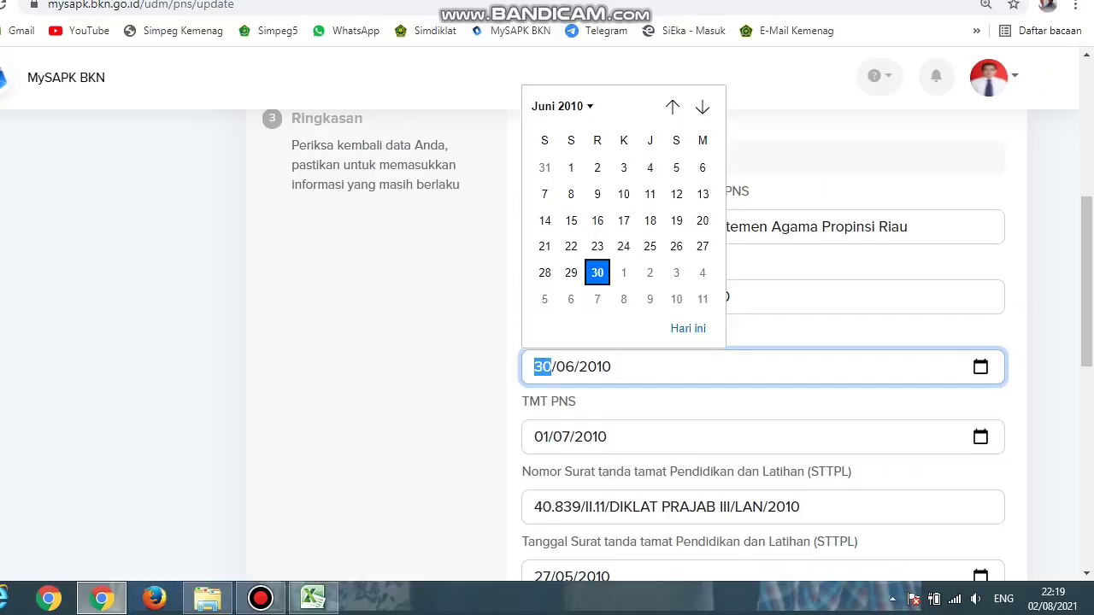
key("Escape")
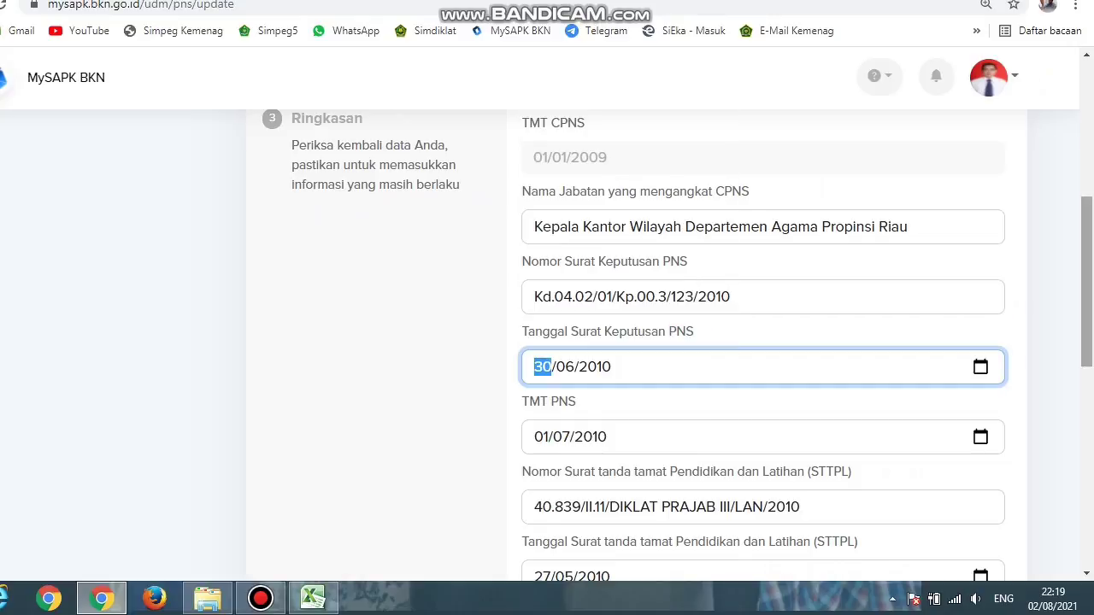
scroll(761, 342, "down", 2)
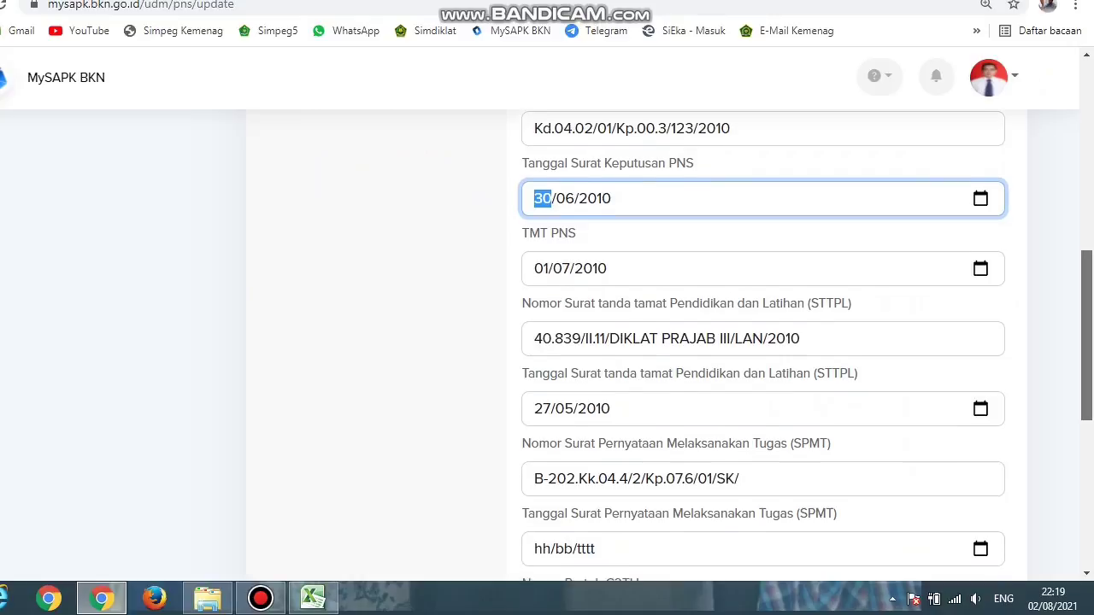
scroll(763, 342, "down", 1)
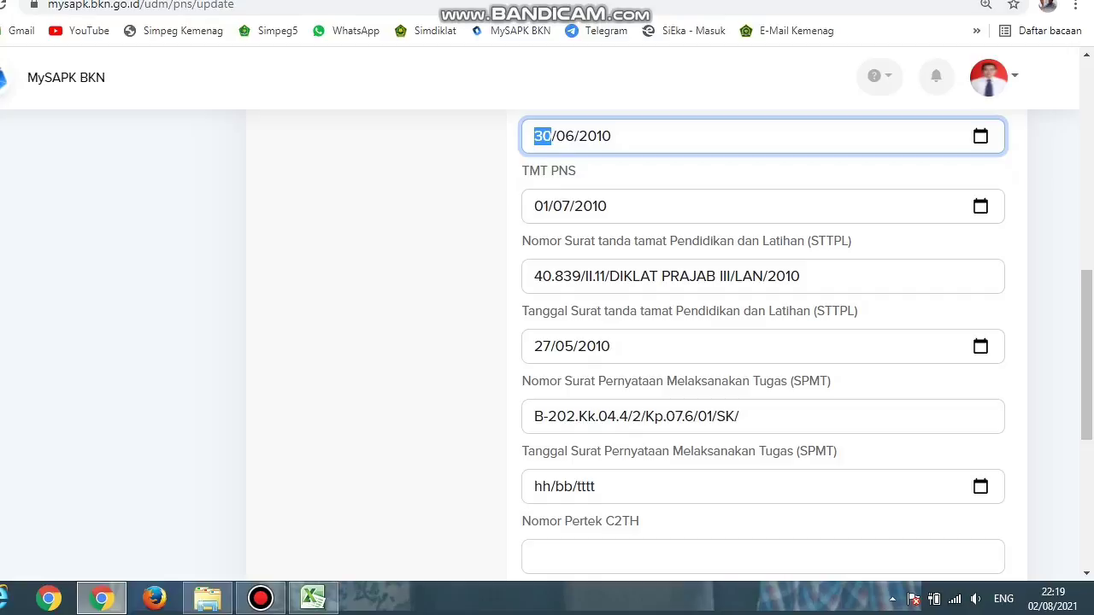
left_click(534, 416)
left_click_drag(534, 416, 738, 416)
key("BackSpace")
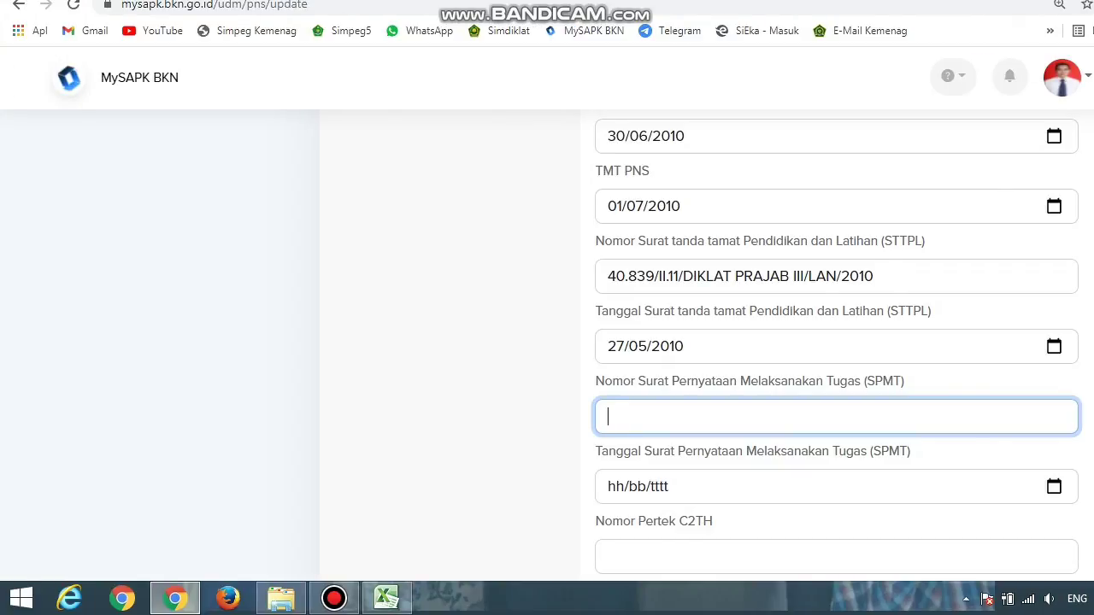
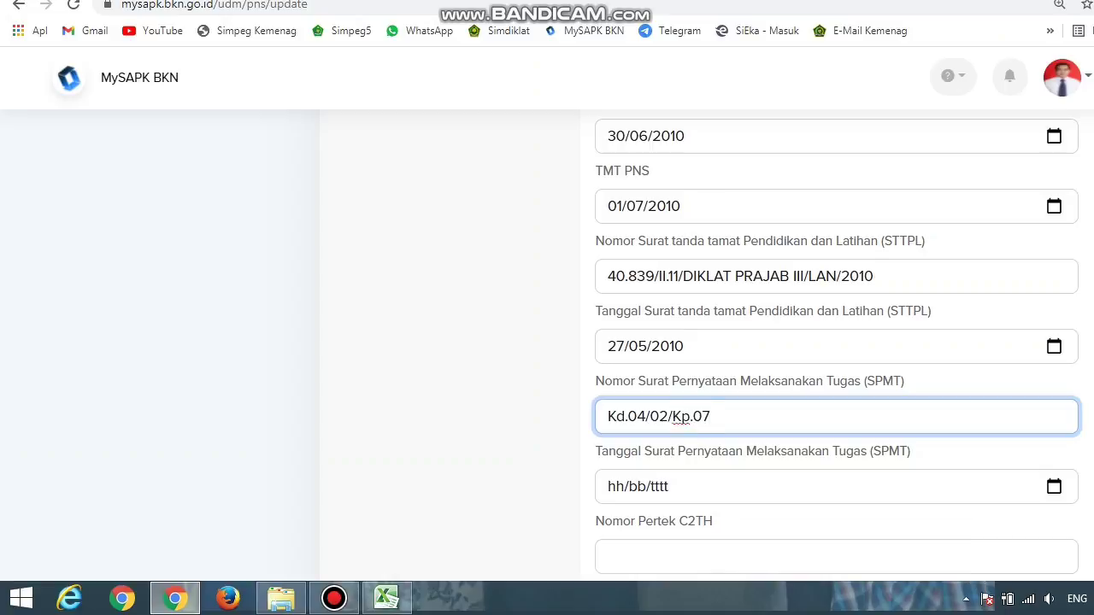
left_click(616, 486)
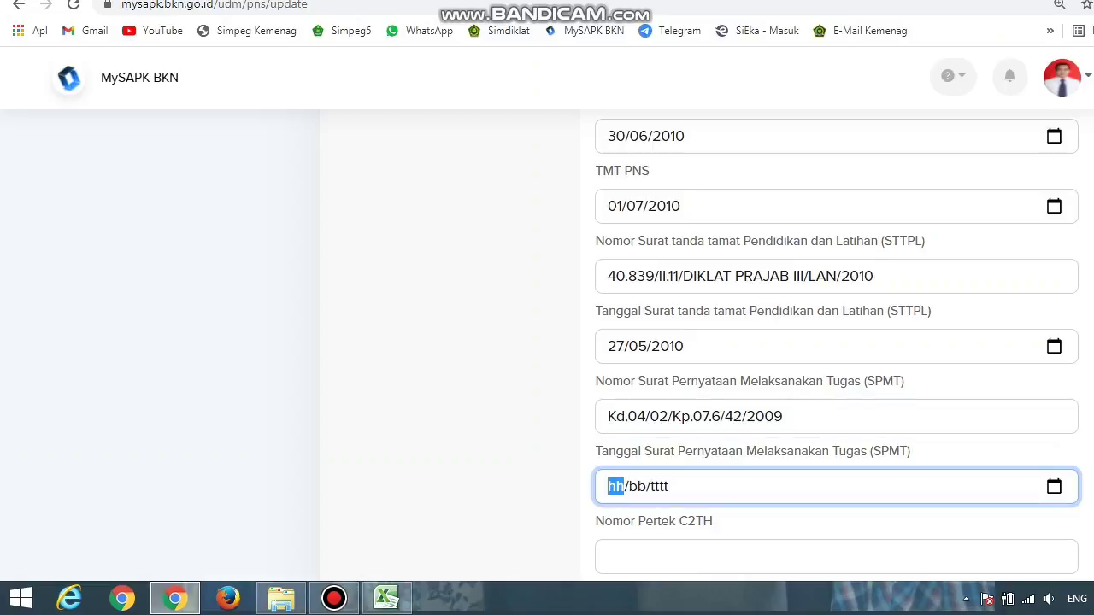
Step: Pick 1 May 2009 in the calendar so the SPMT date reads 01/05/2009
type("01")
type("05")
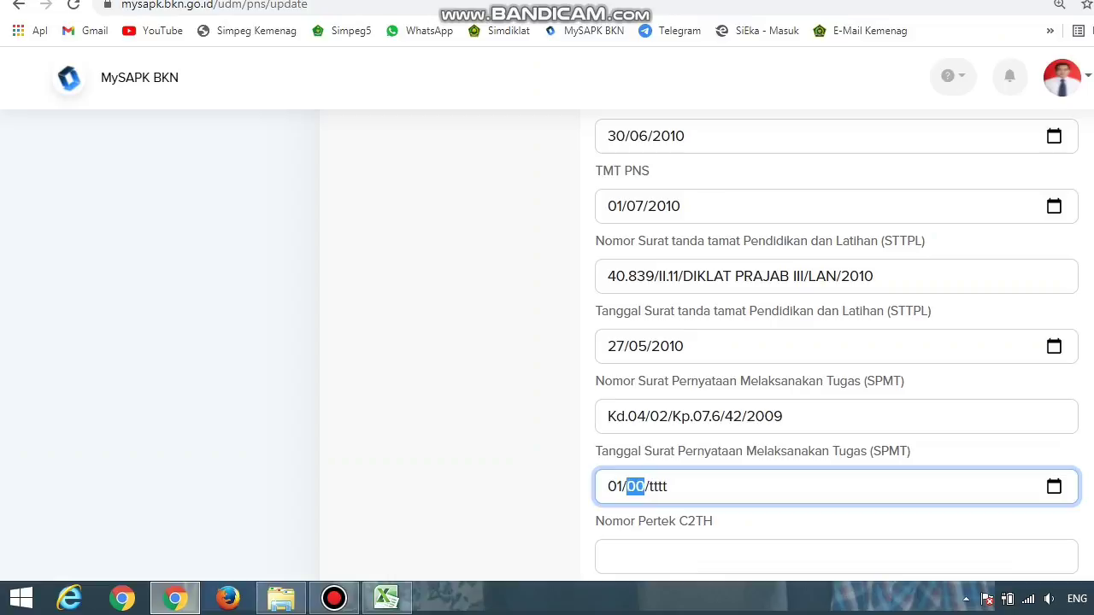
type("9")
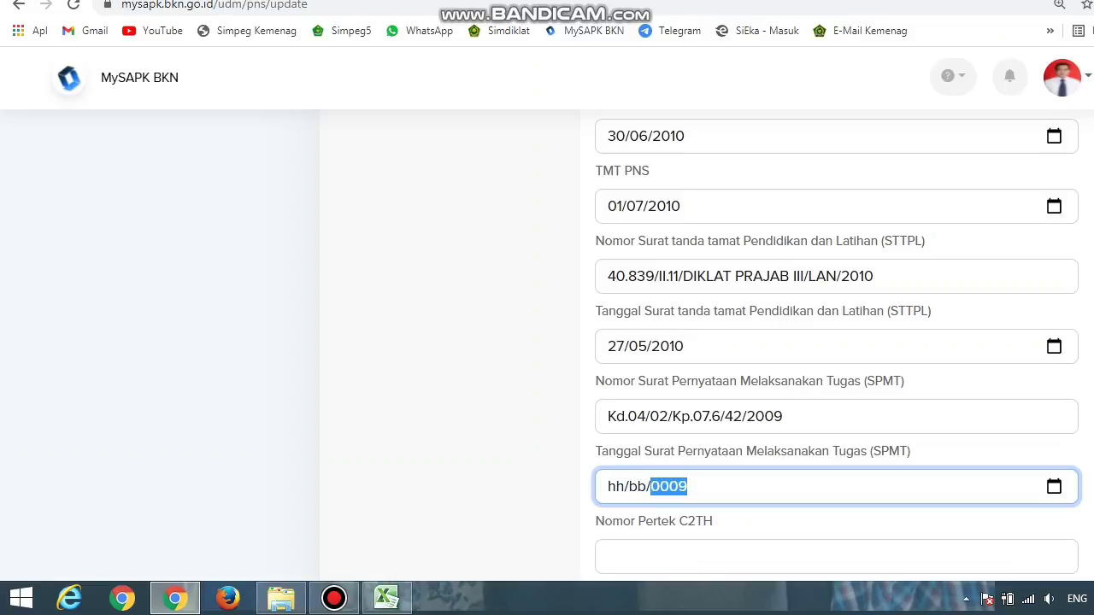
left_click(637, 486)
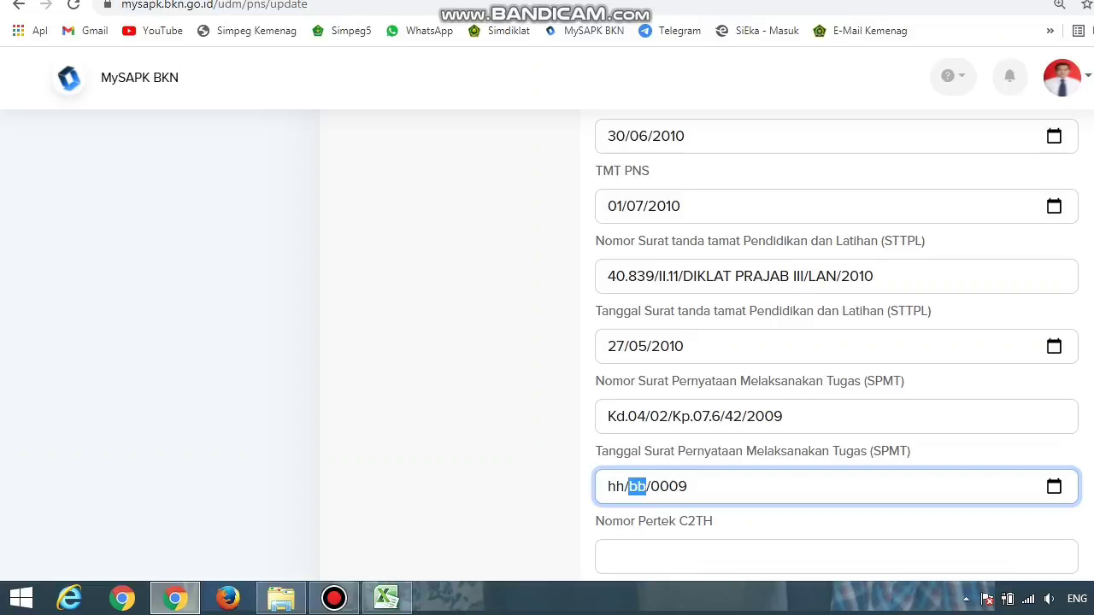
key("alt+Down")
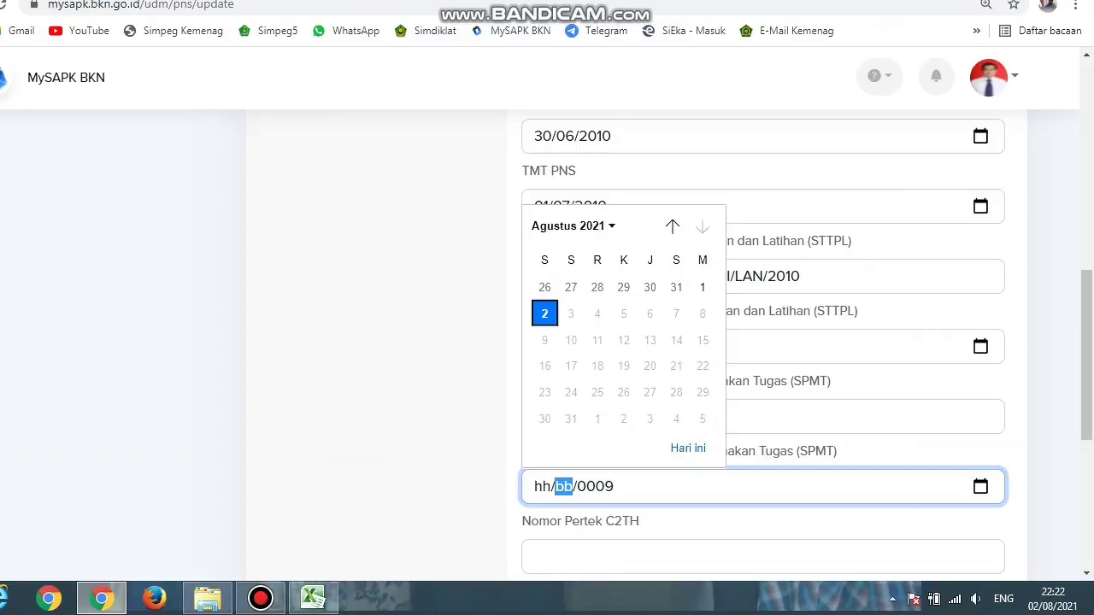
left_click(571, 226)
key("Page_Up")
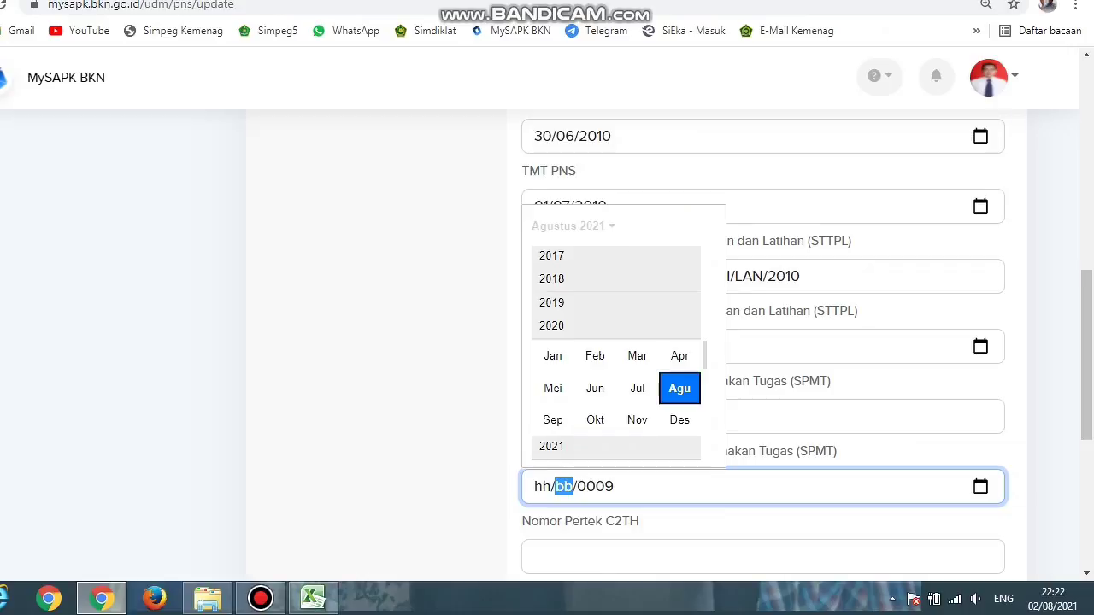
key("Page_Up")
key("Page_Up")
key("Page_Up")
key("Page_Up")
key("Page_Up")
key("Page_Up")
key("Page_Up")
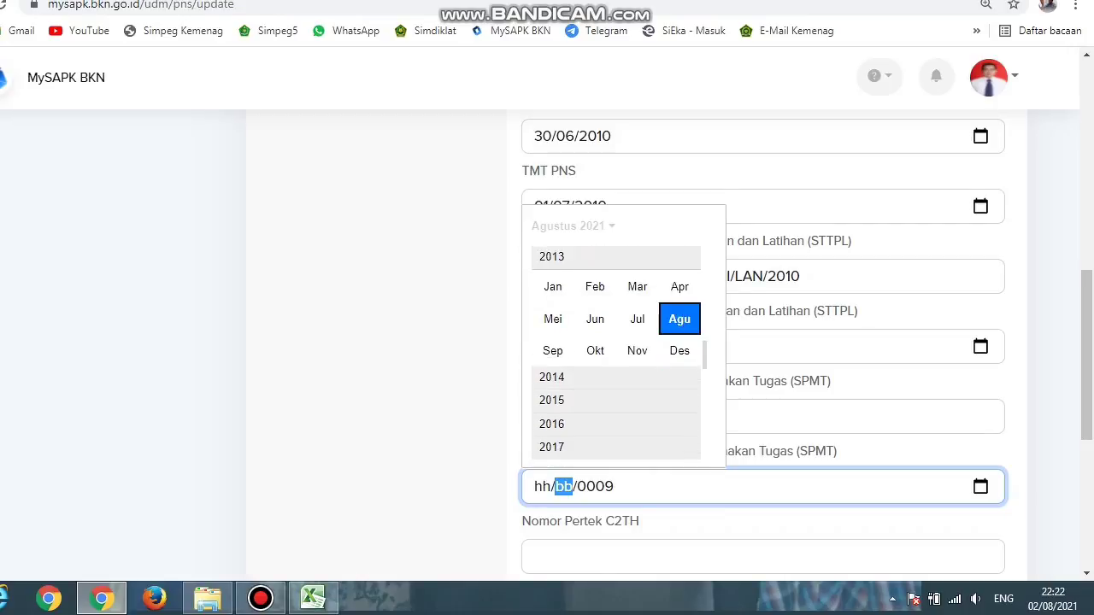
key("Page_Up")
key("Page_Up")
key("Page_Up")
key("Page_Up")
key("Page_Up")
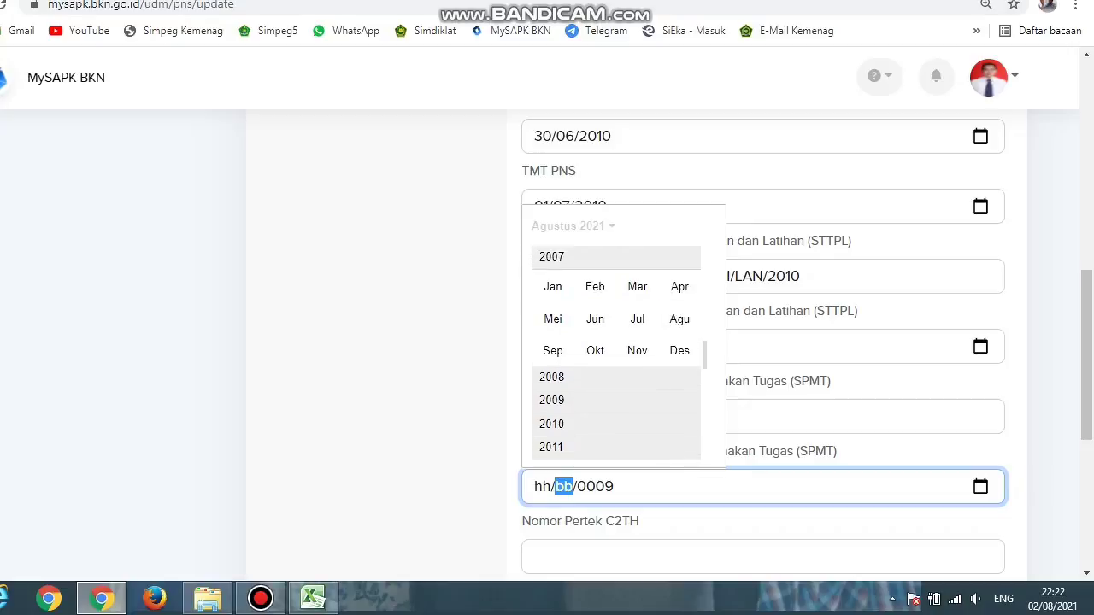
key("Down")
key("Down")
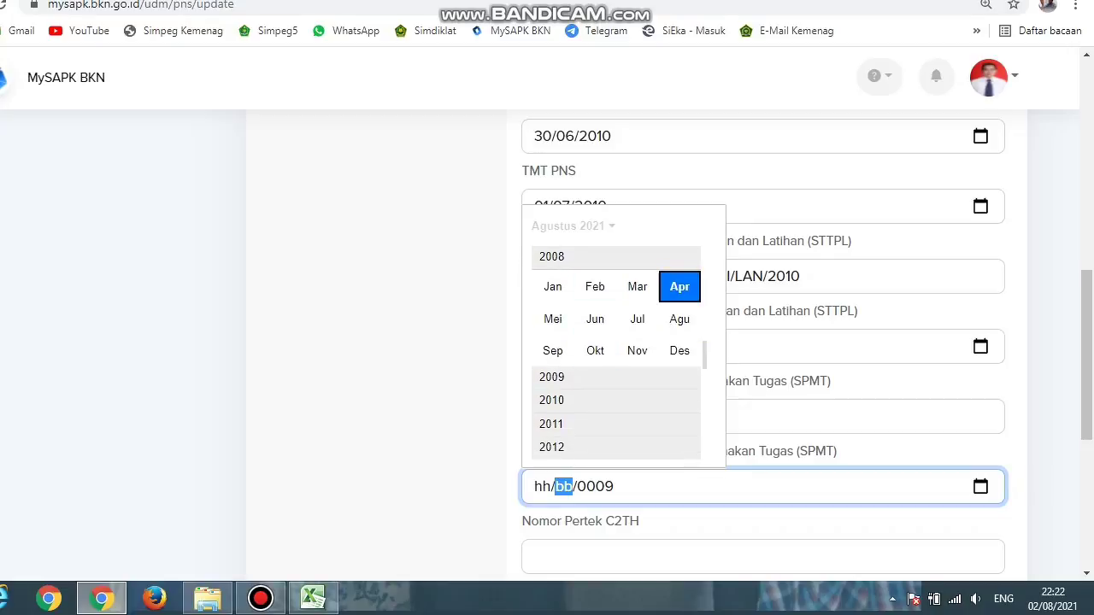
left_click(581, 377)
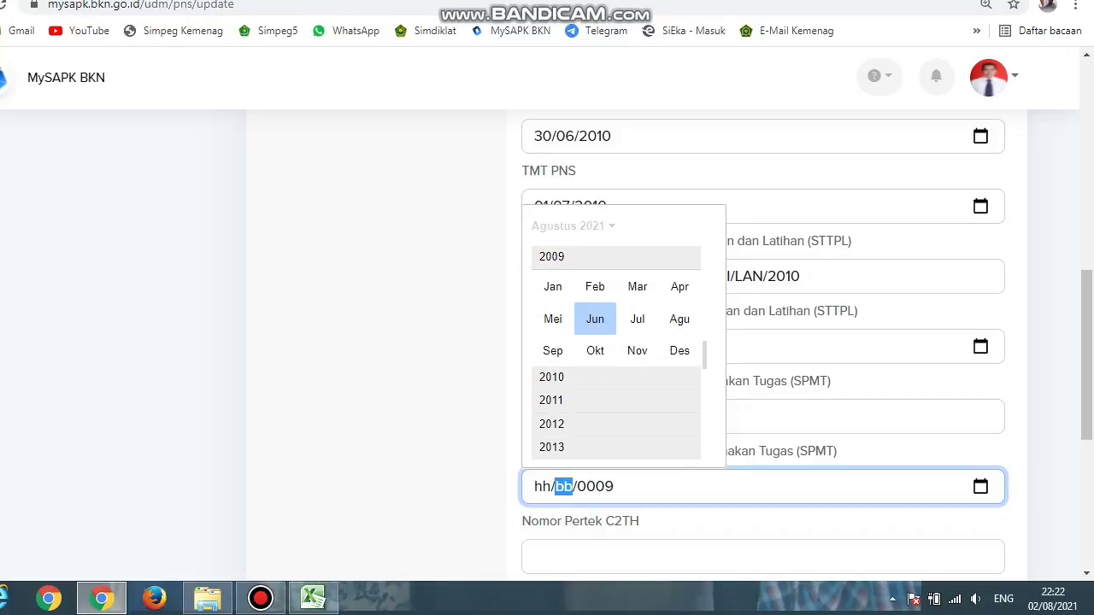
left_click(564, 318)
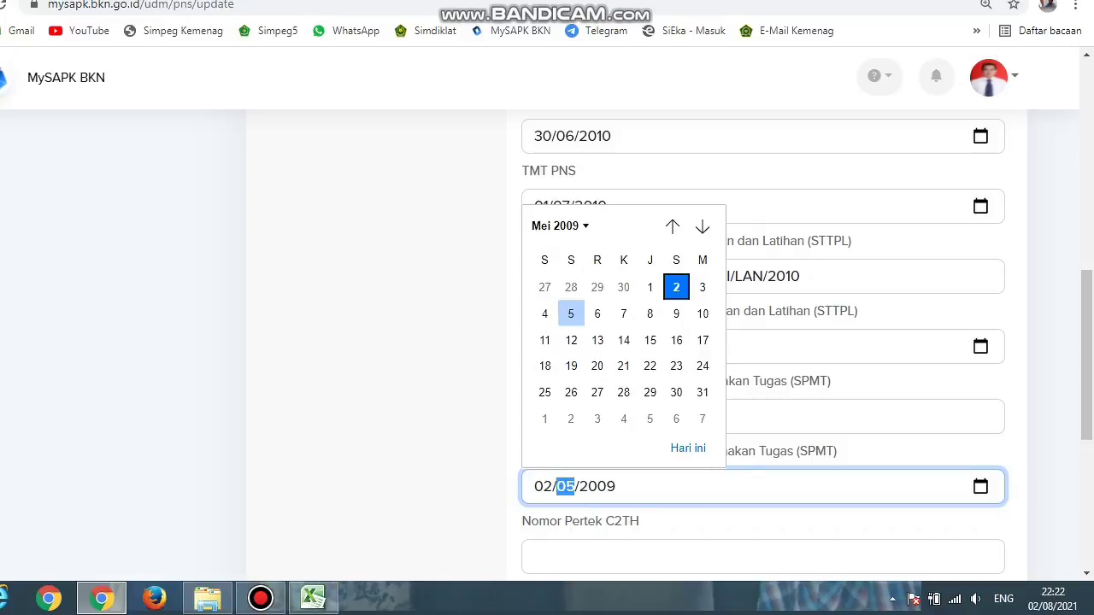
left_click(650, 287)
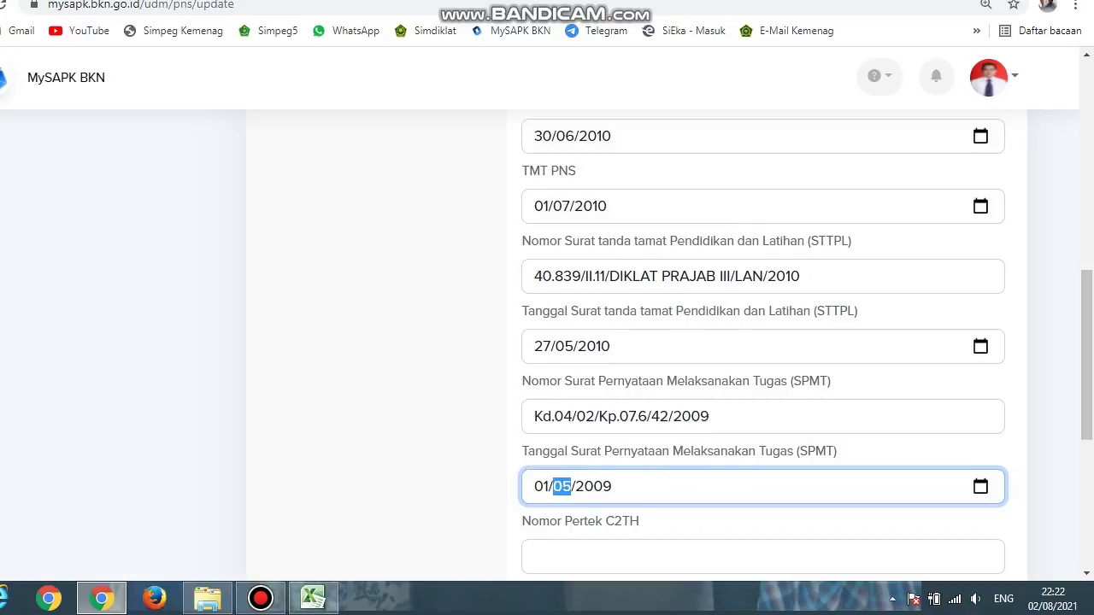
Step: Put '-' in Nomor Pertek C2TH, check the Karpeg number, and proceed with Lanjutkan
scroll(760, 342, "down", 2)
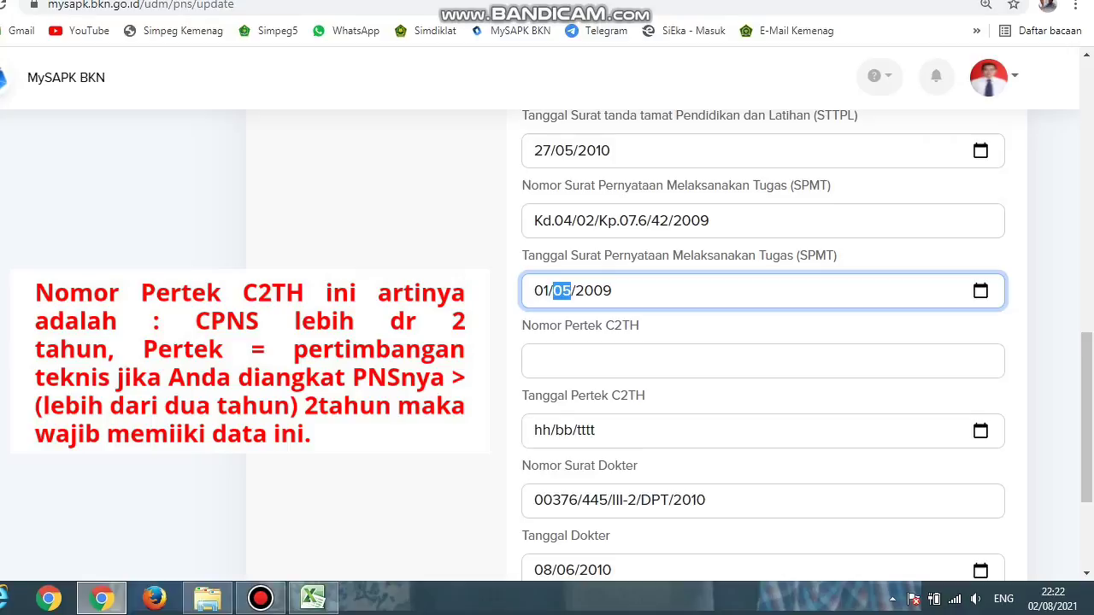
left_click(534, 361)
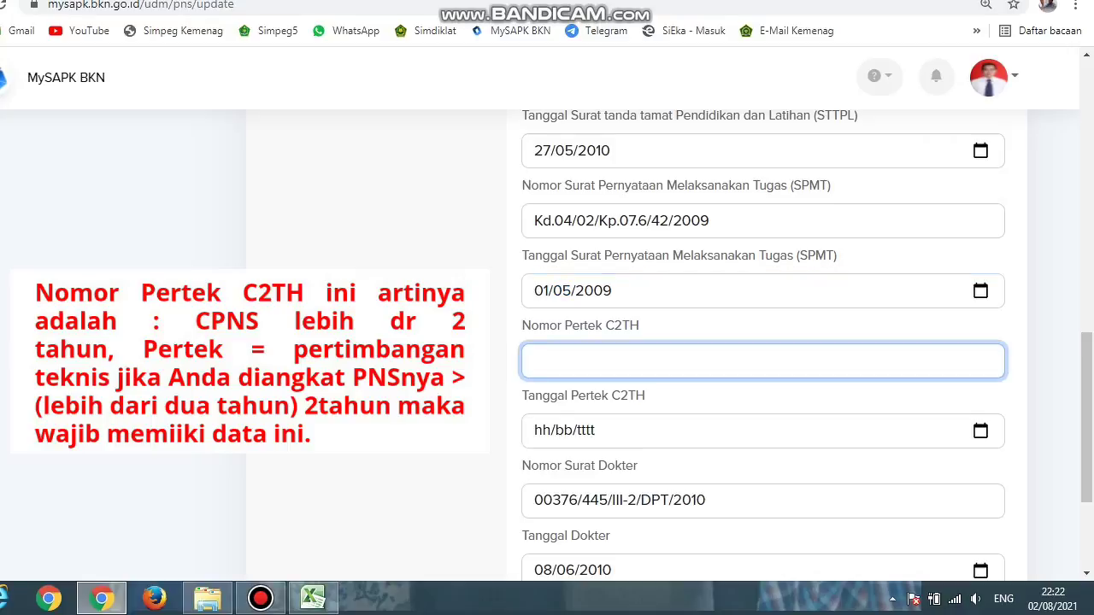
type("-")
scroll(762, 341, "down", 1)
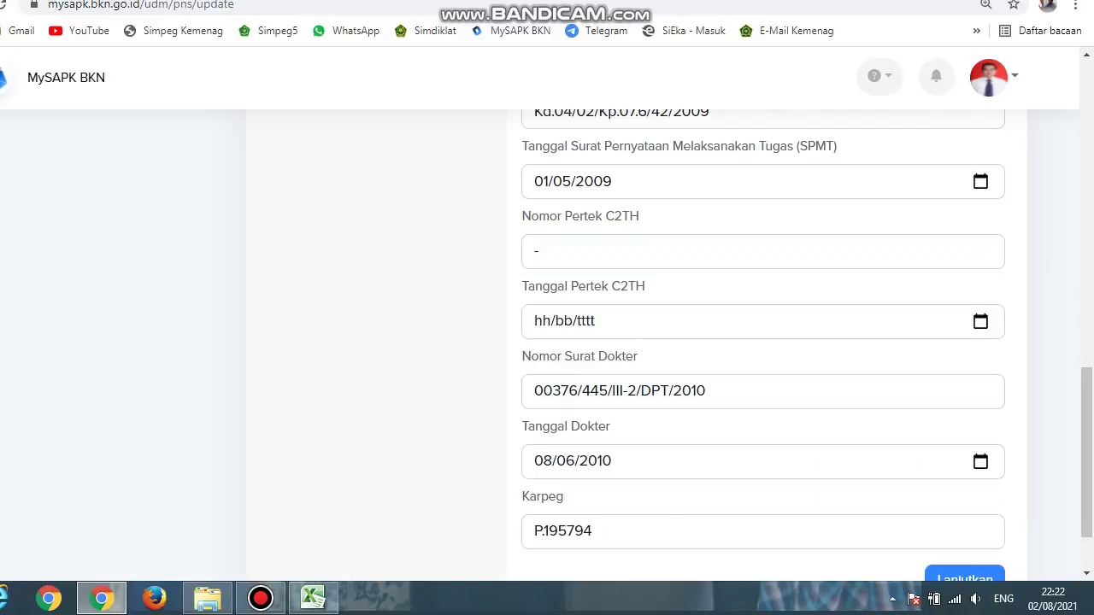
scroll(762, 341, "down", 1)
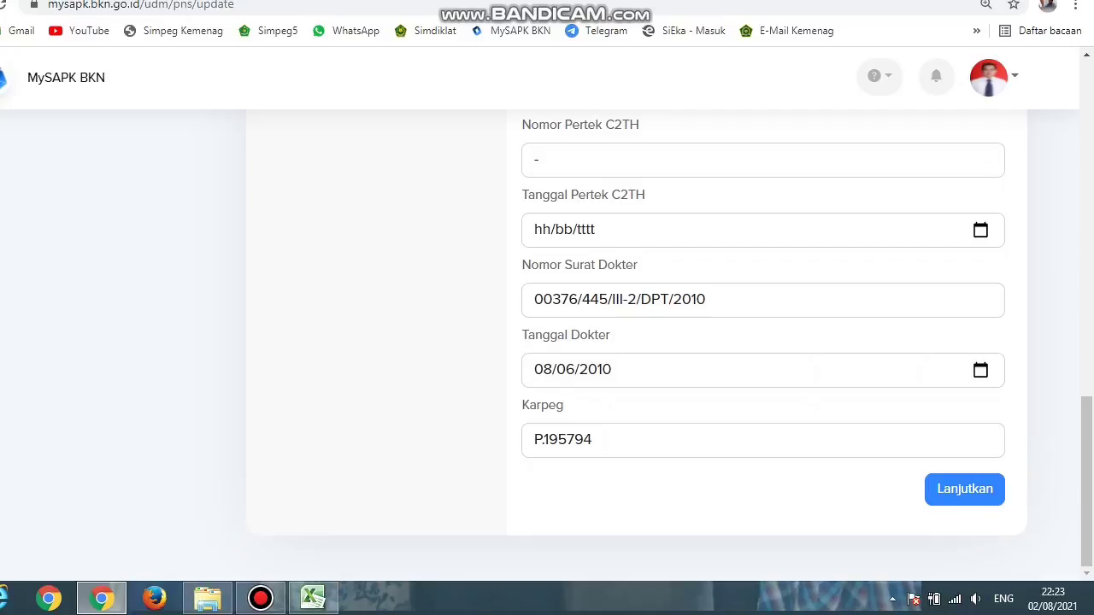
left_click(543, 439)
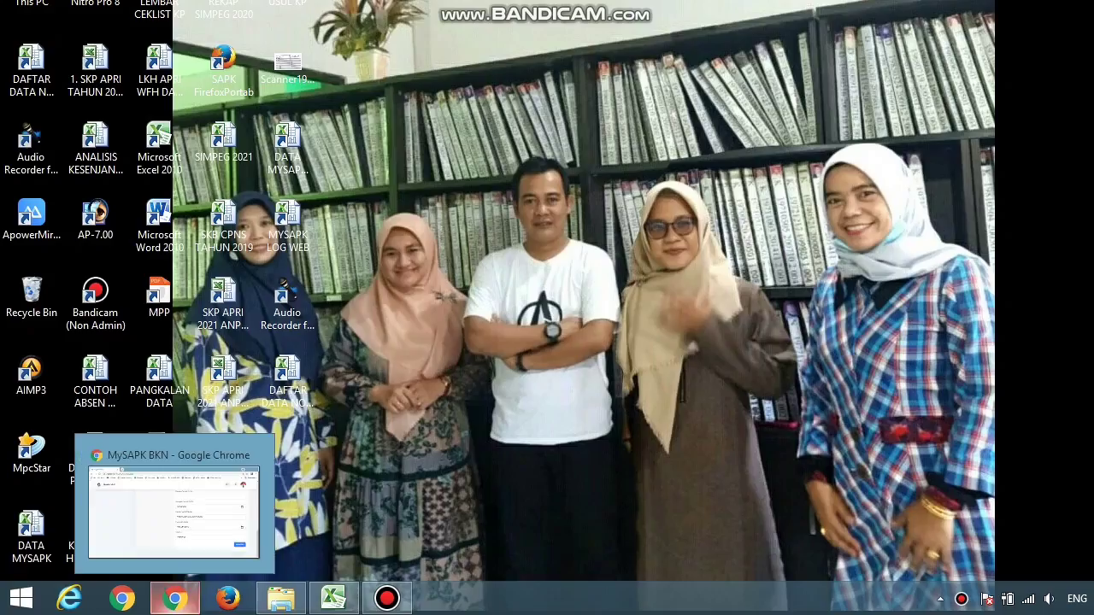
left_click(176, 598)
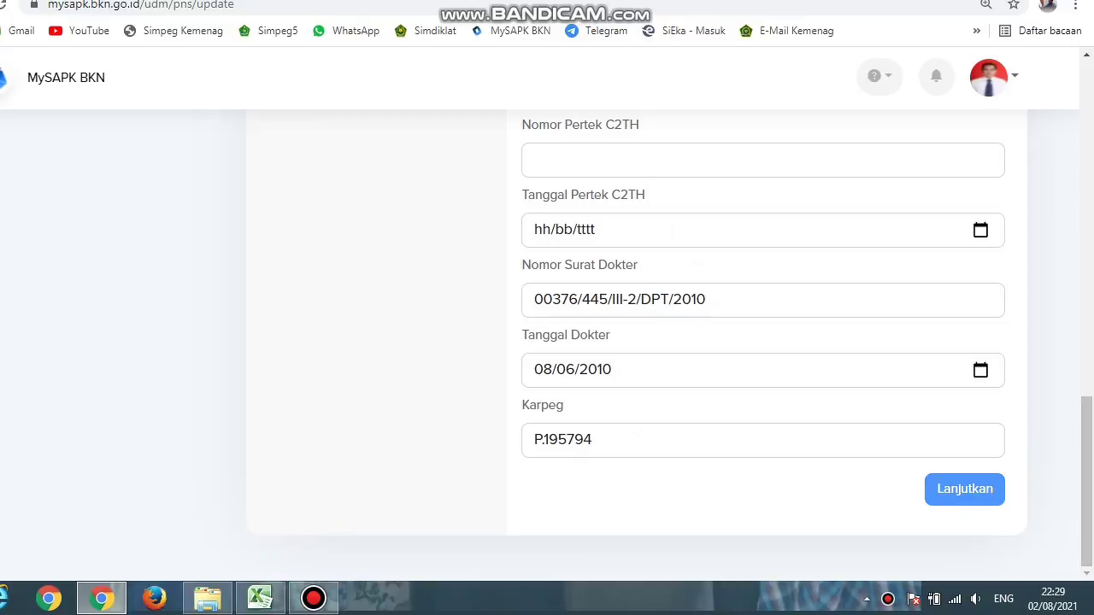
left_click(964, 489)
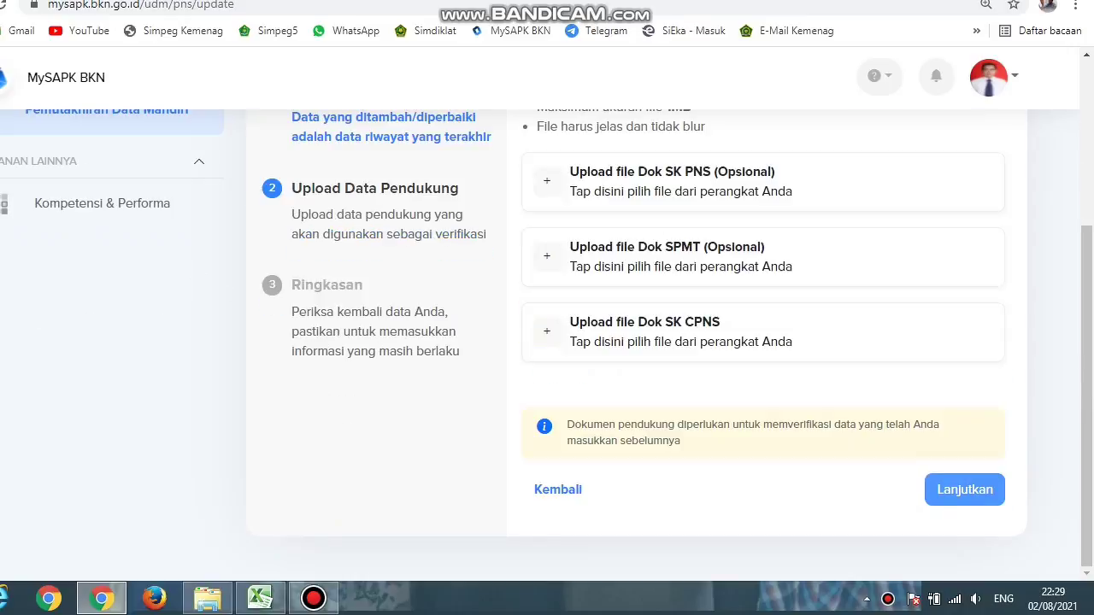
Step: Review the note on latest history data and upload 2. SK PNS from the SK folder
scroll(547, 342, "up", 2)
scroll(547, 342, "up", 1)
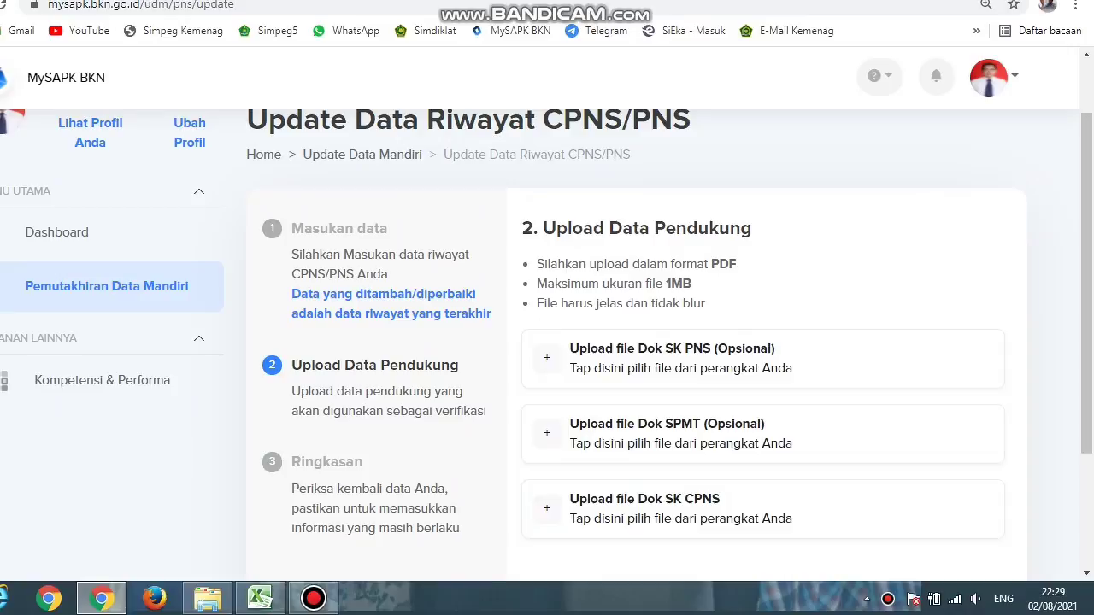
left_click_drag(291, 293, 490, 314)
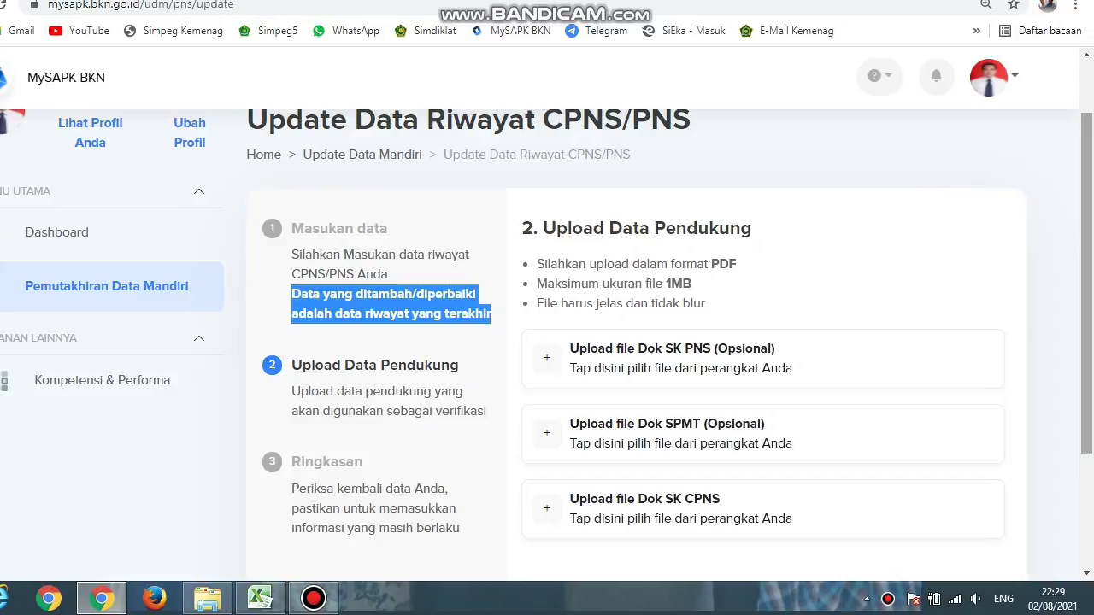
scroll(547, 342, "down", 1)
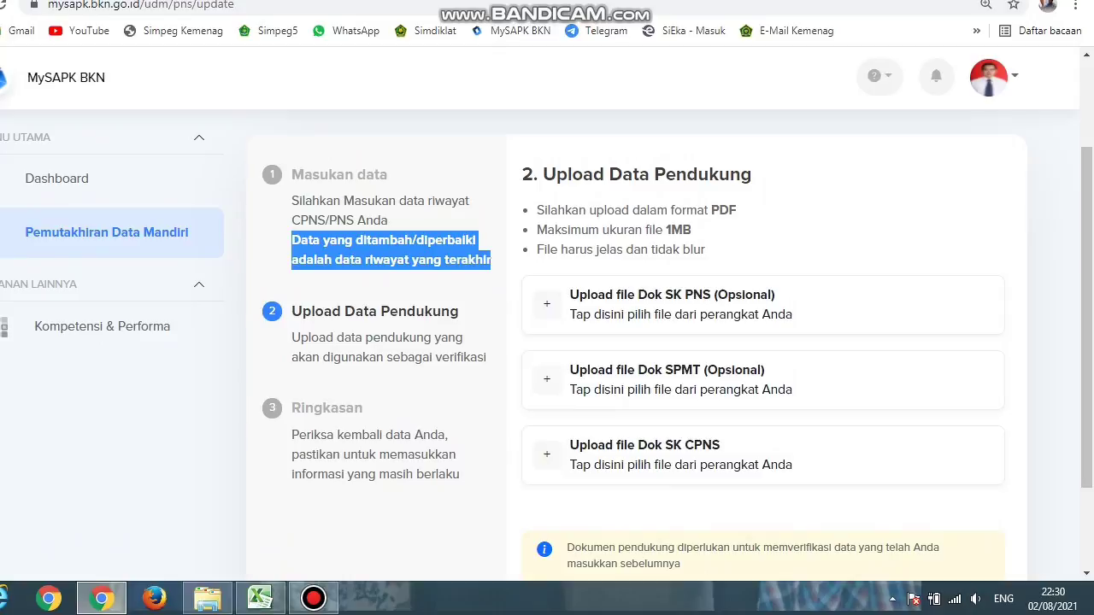
left_click(671, 304)
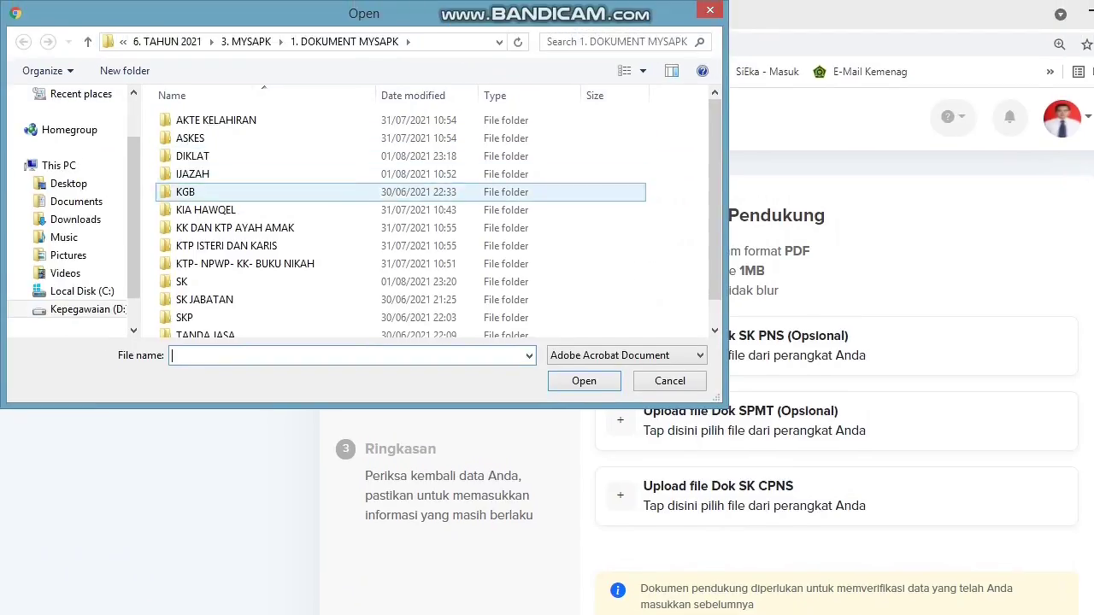
double_click(197, 281)
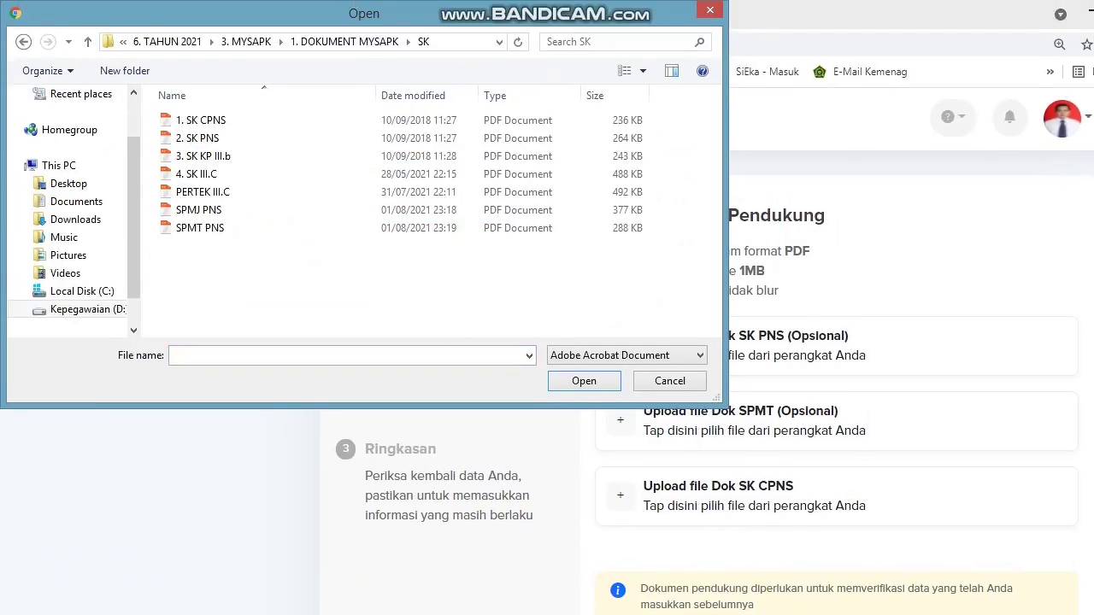
left_click(197, 138)
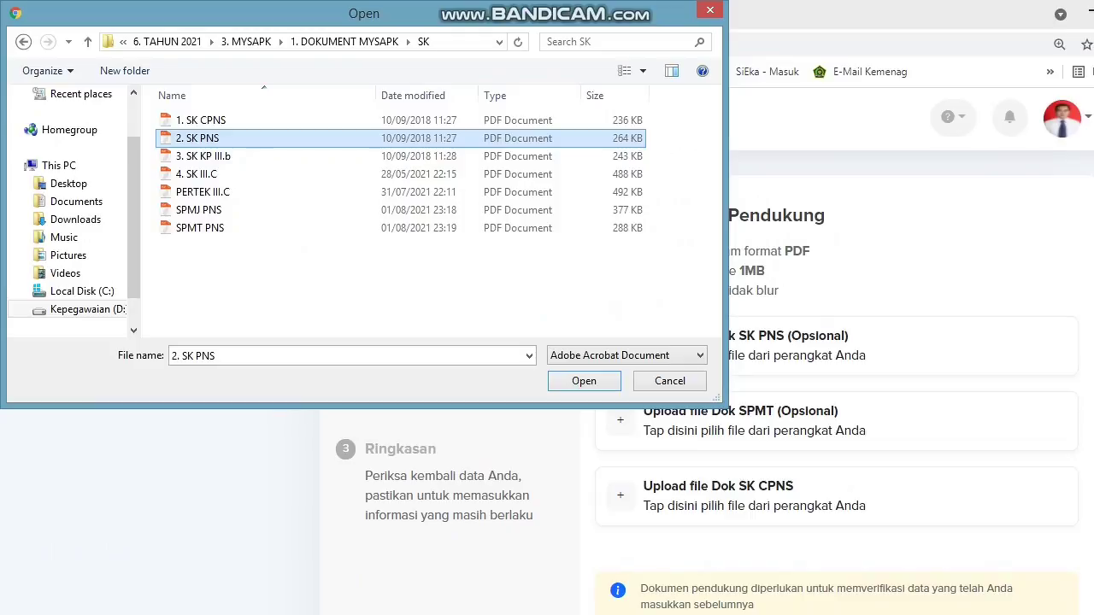
left_click(583, 380)
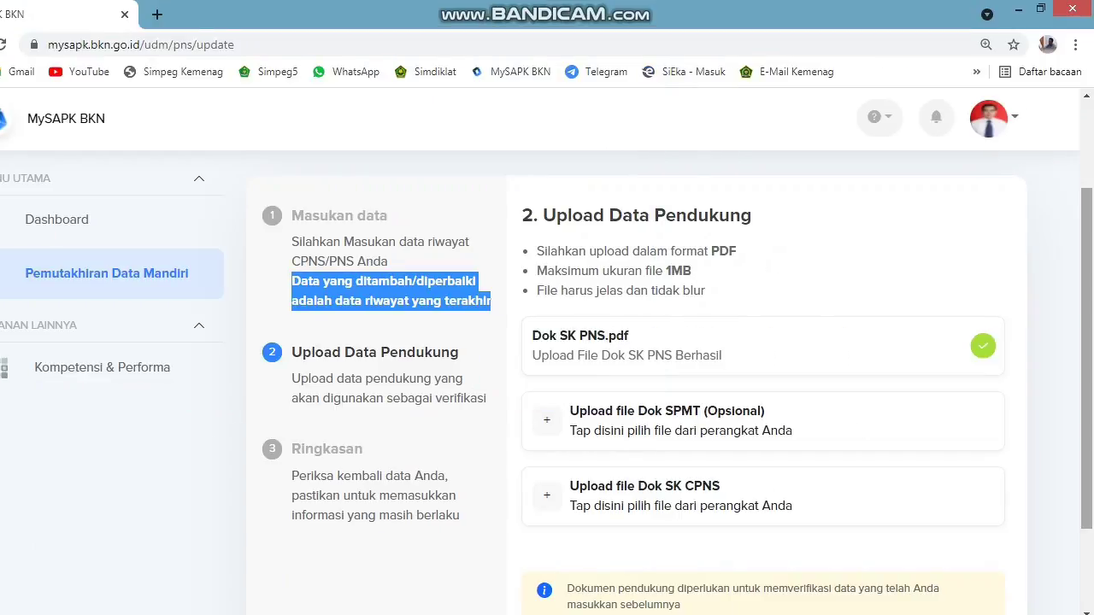
Step: Upload SPMT PNS as the SPMT document and 1. SK CPNS as the SK CPNS document
scroll(547, 384, "down", 1)
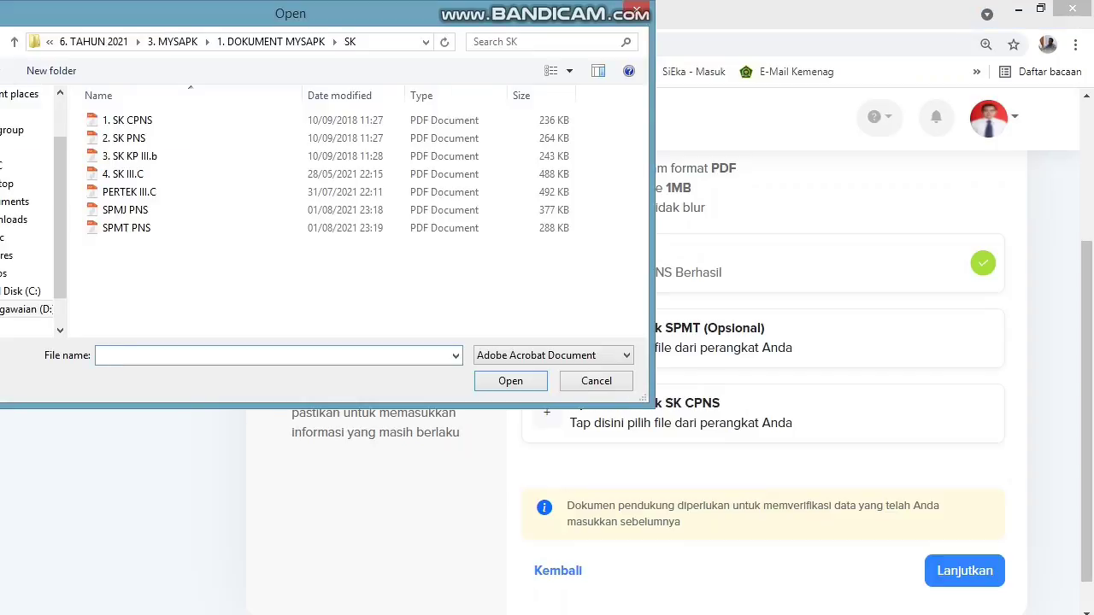
left_click(126, 227)
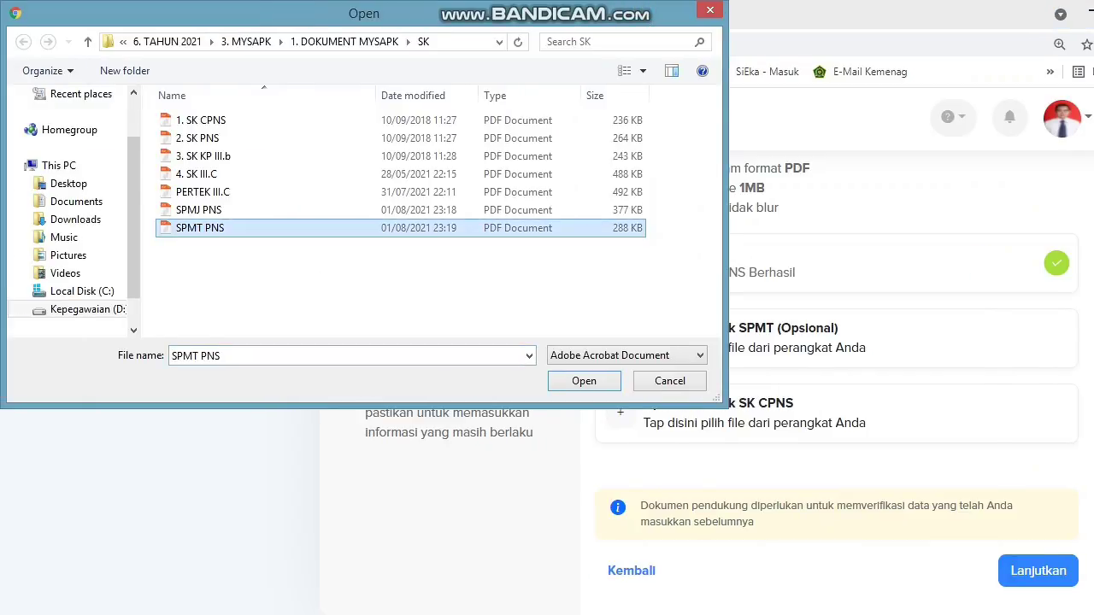
left_click(584, 380)
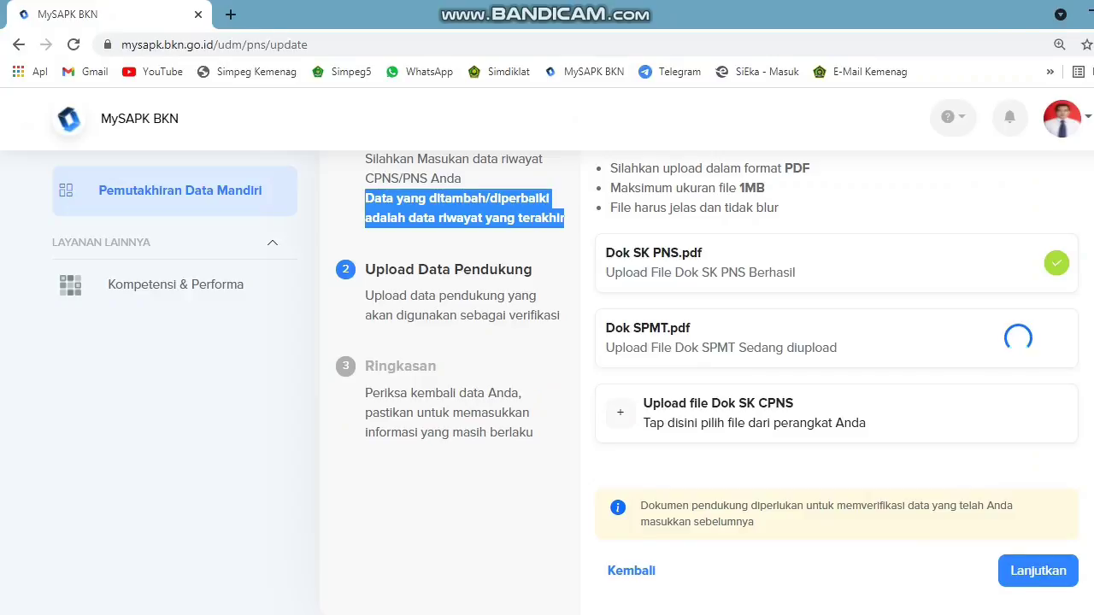
scroll(547, 383, "down", 1)
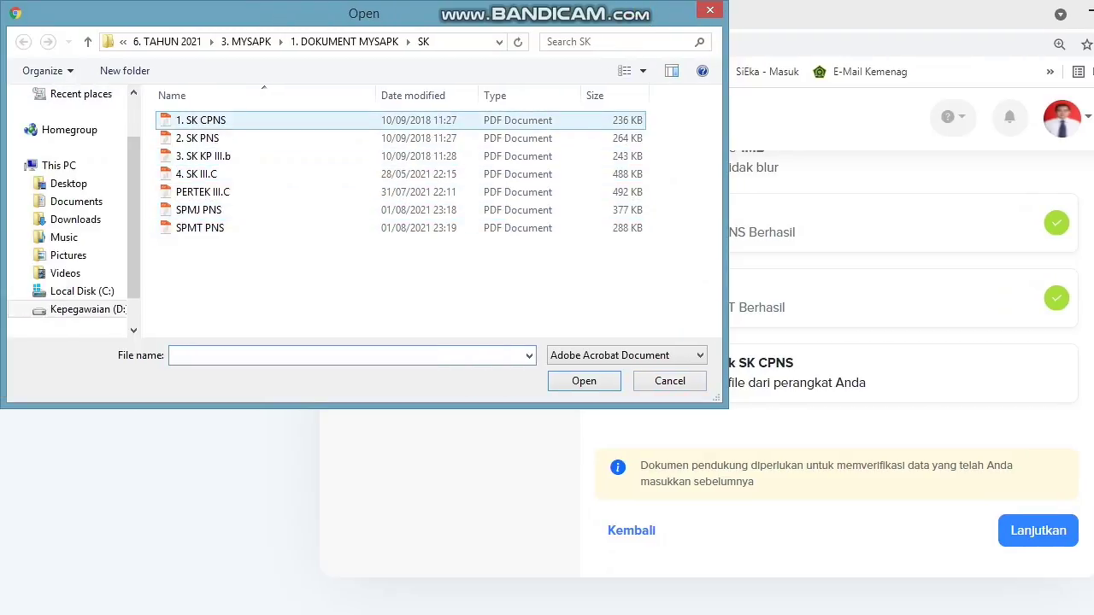
left_click(201, 120)
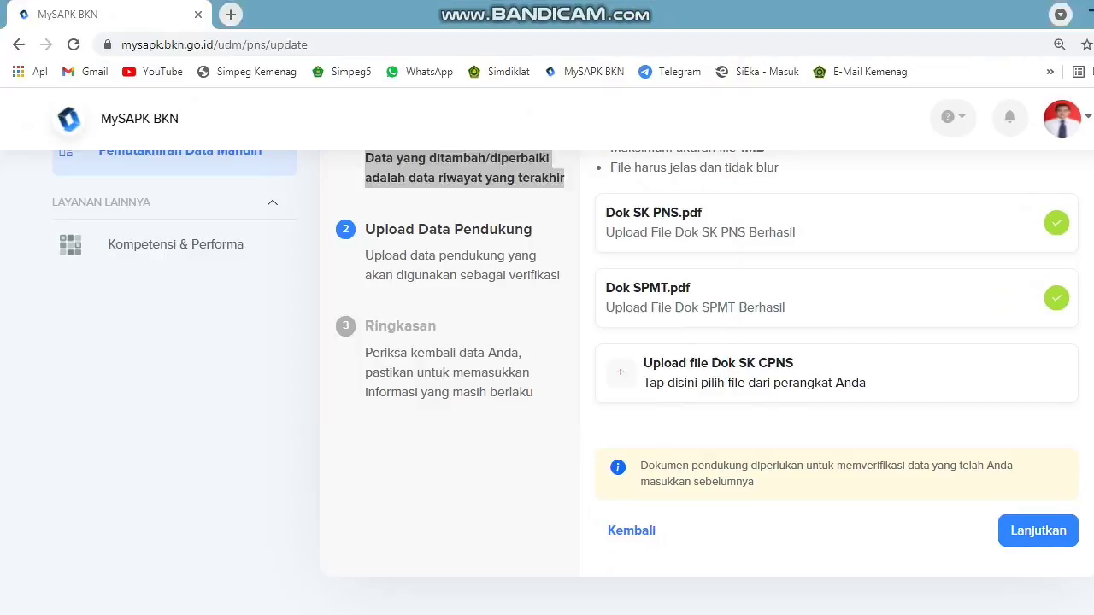
left_click(583, 380)
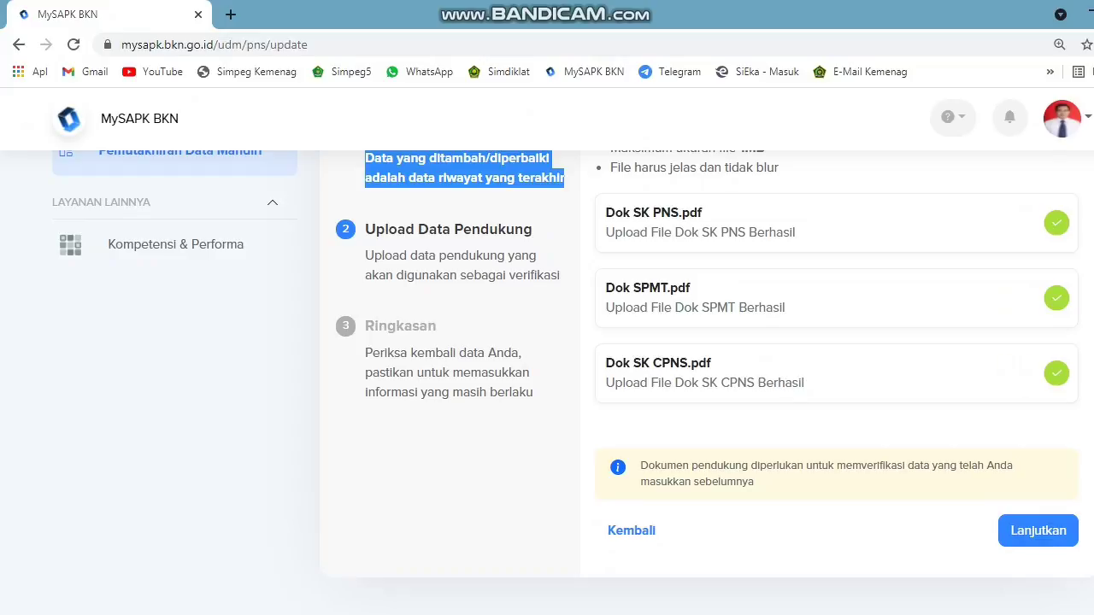
scroll(547, 342, "up", 2)
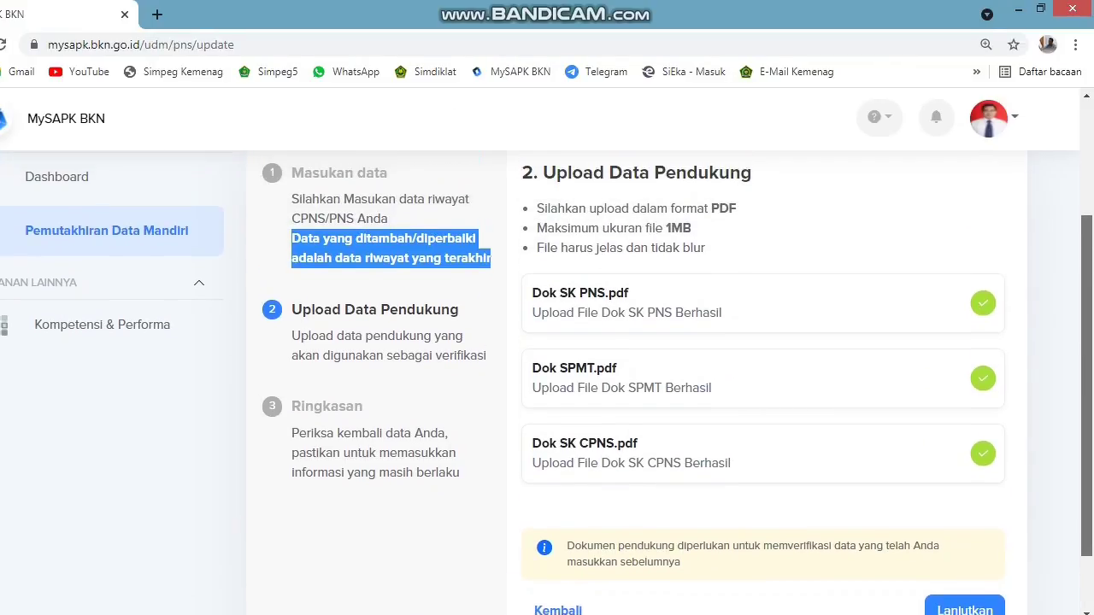
scroll(547, 342, "down", 1)
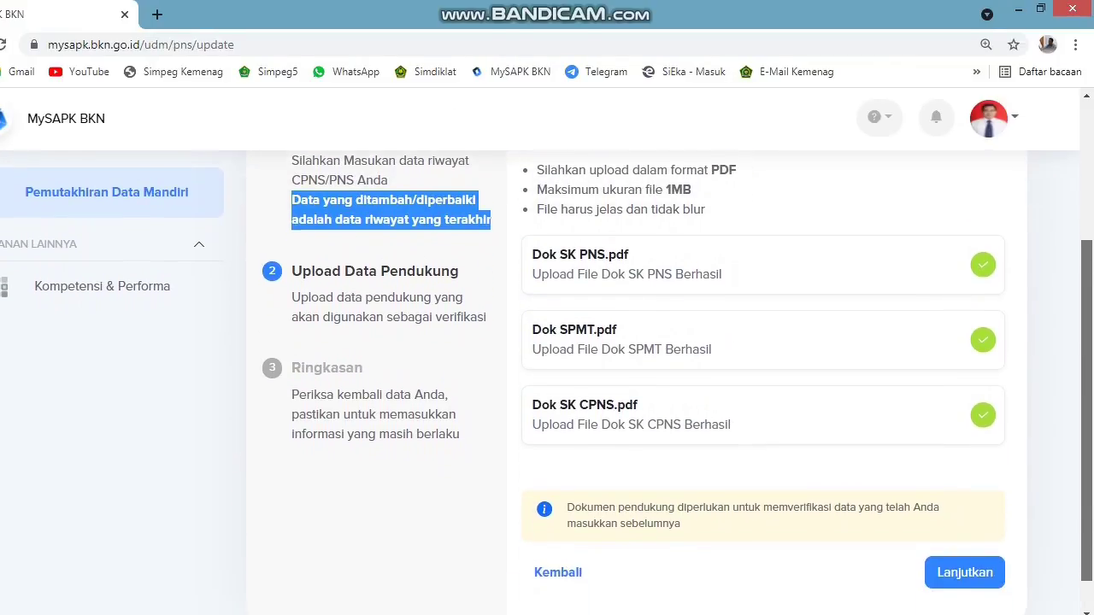
scroll(547, 382, "down", 1)
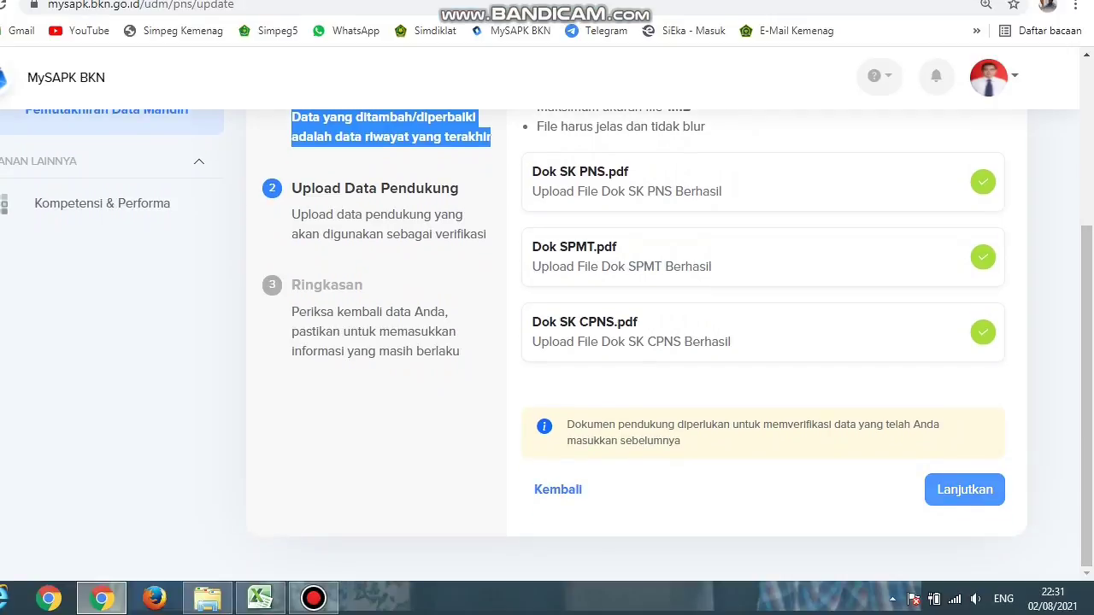
Step: Tick the 'Saya menyatakan…' statement, send the update with Kirim, and return to the category list
left_click(964, 488)
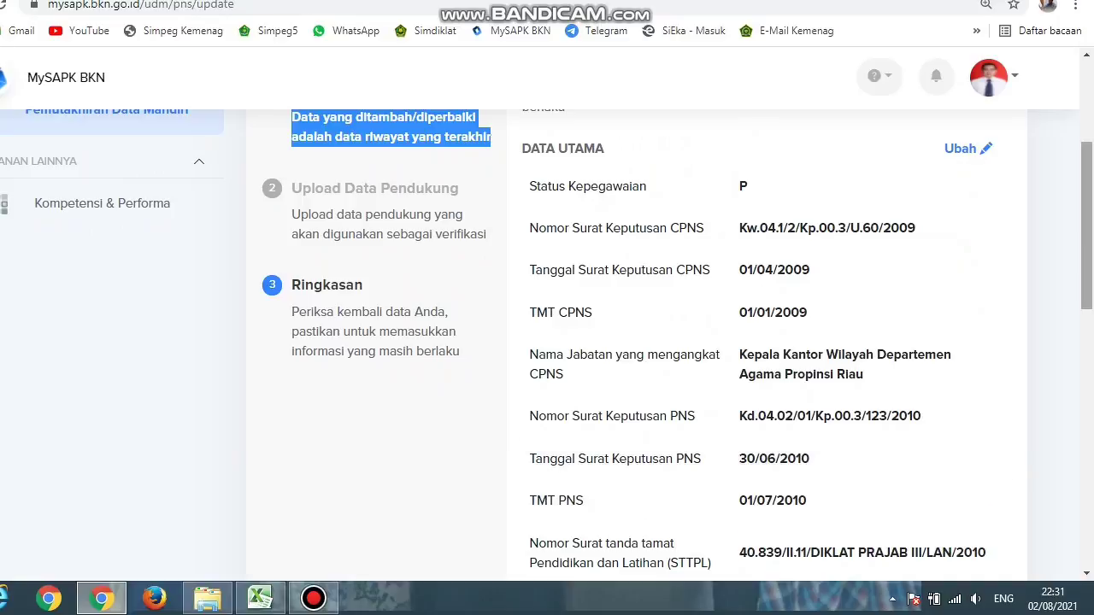
scroll(769, 341, "down", 4)
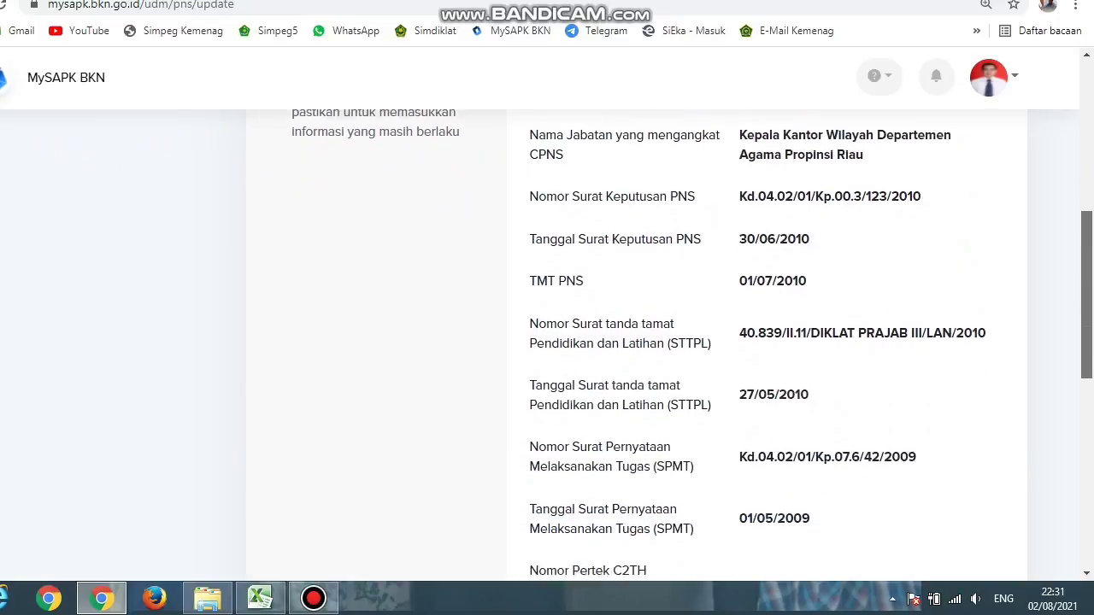
scroll(769, 341, "down", 3)
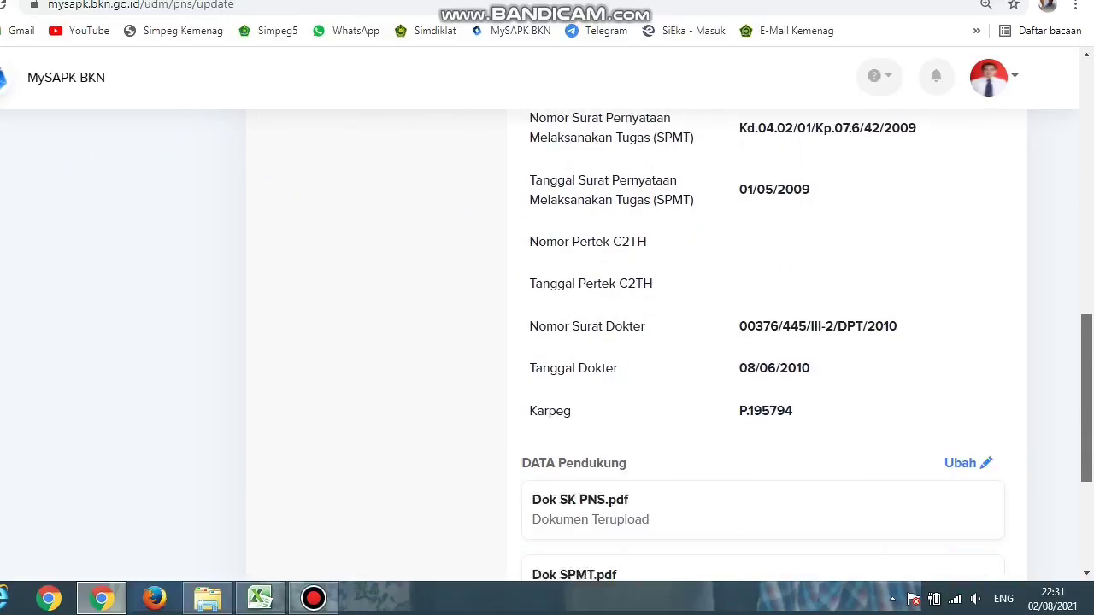
scroll(769, 342, "down", 3)
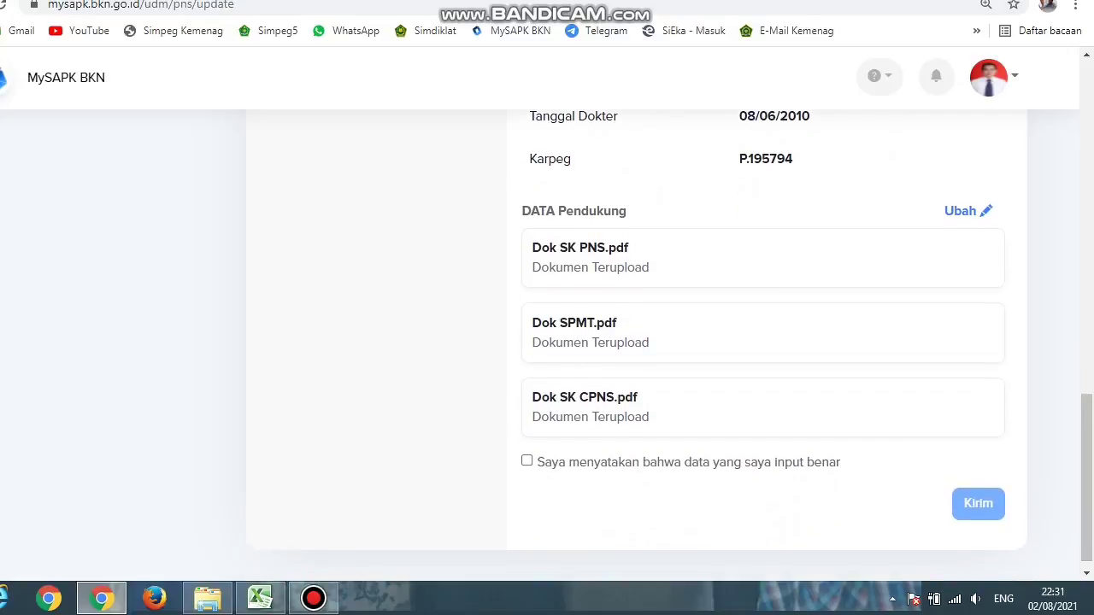
left_click(526, 461)
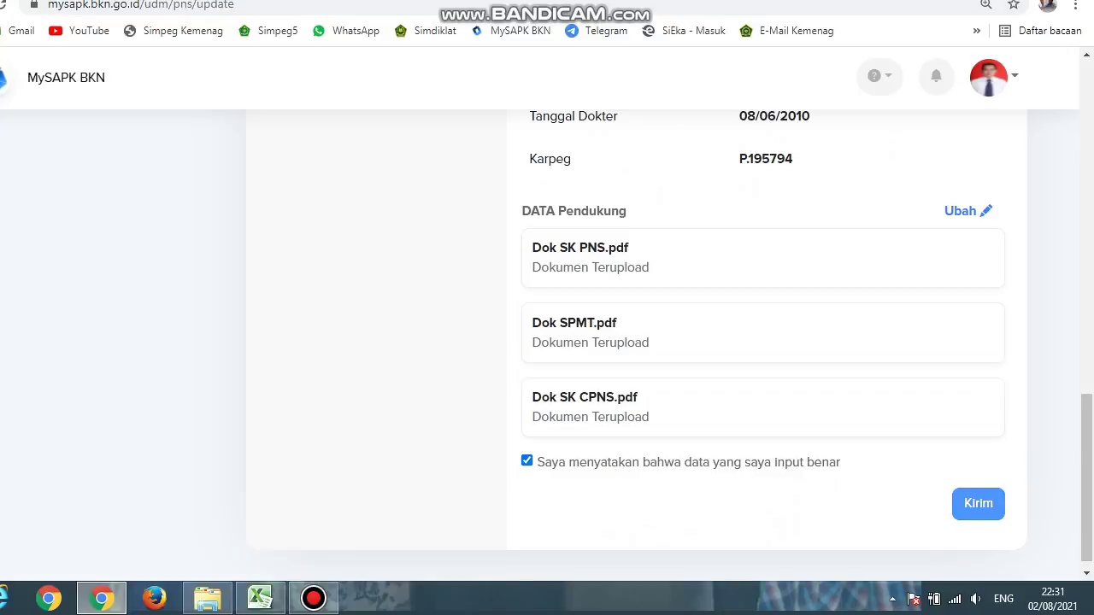
left_click(978, 504)
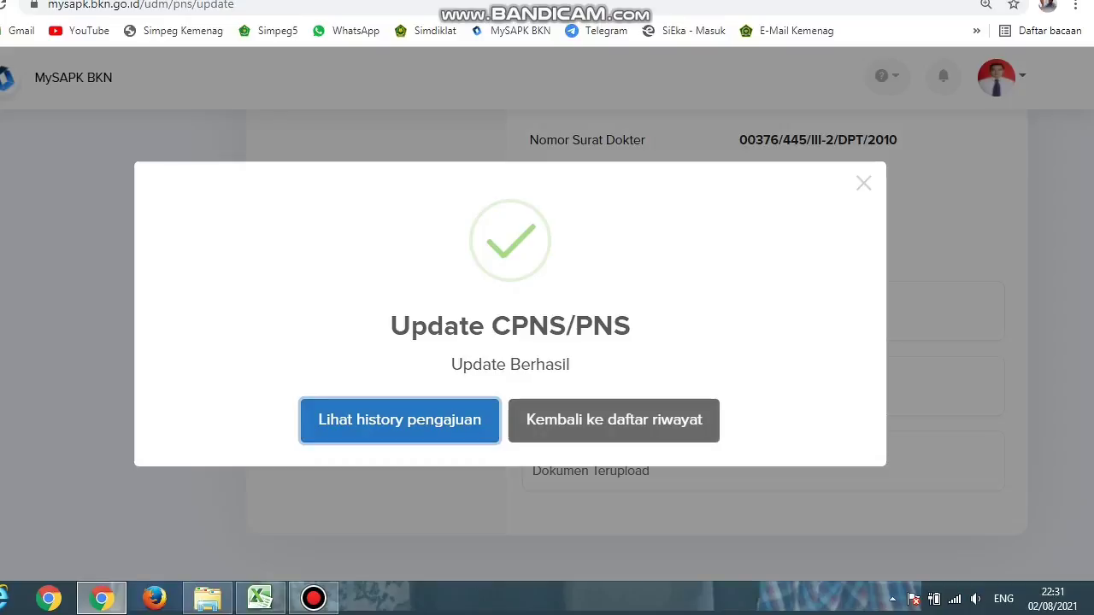
key("Tab")
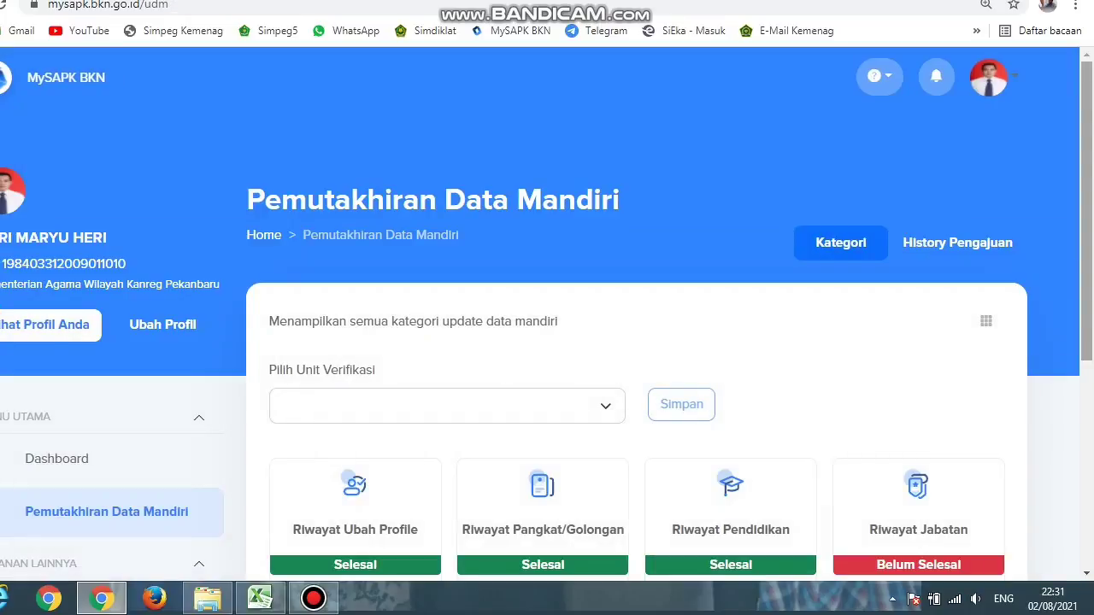
Step: Open the Riwayat Diklat/Kursus card to list the 7 training records
scroll(547, 342, "down", 3)
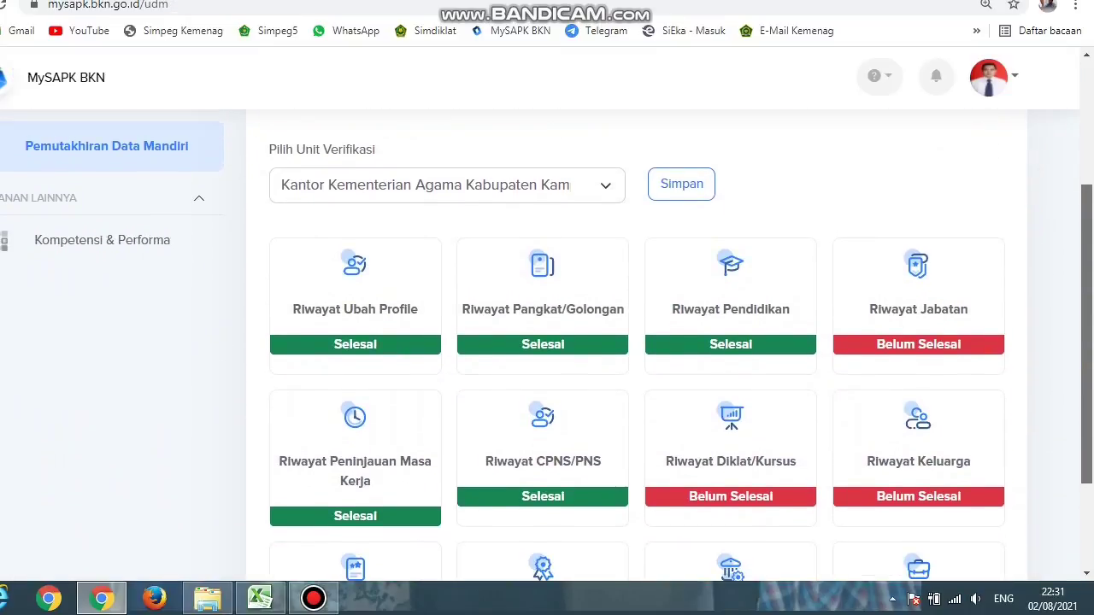
scroll(543, 419, "down", 1)
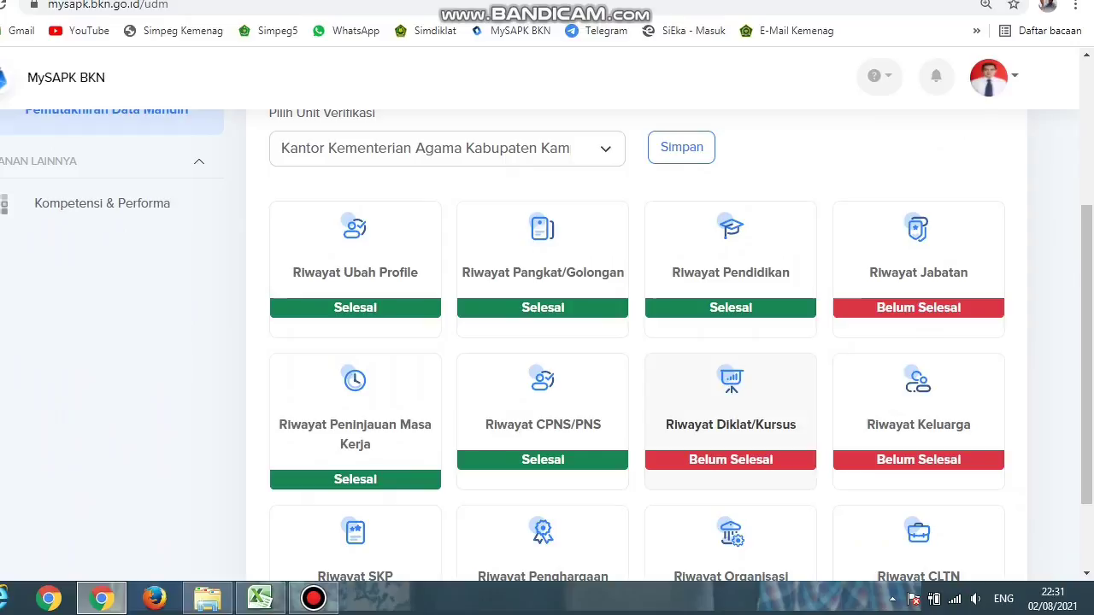
left_click(730, 419)
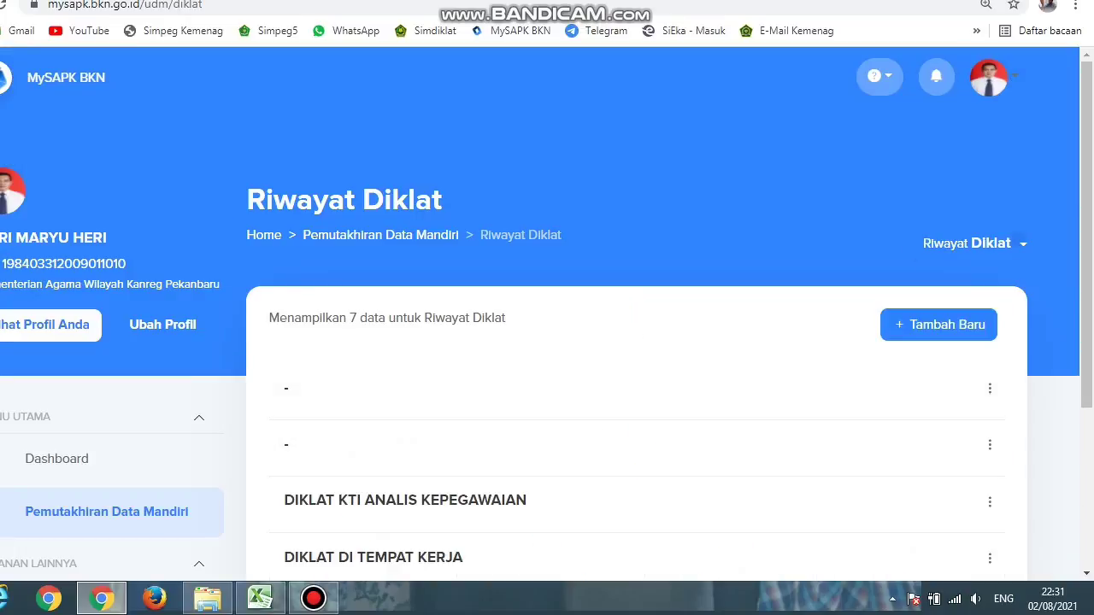
Step: Choose Ubah Data from the first training record's ⋮ menu in the Riwayat Diklat list
scroll(547, 342, "down", 3)
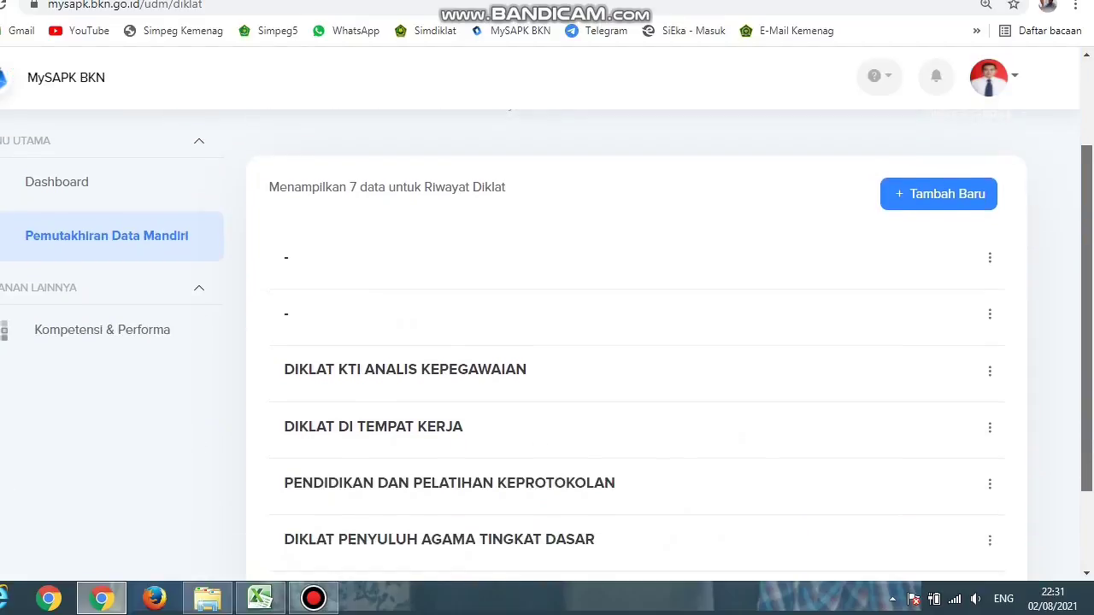
scroll(547, 342, "down", 1)
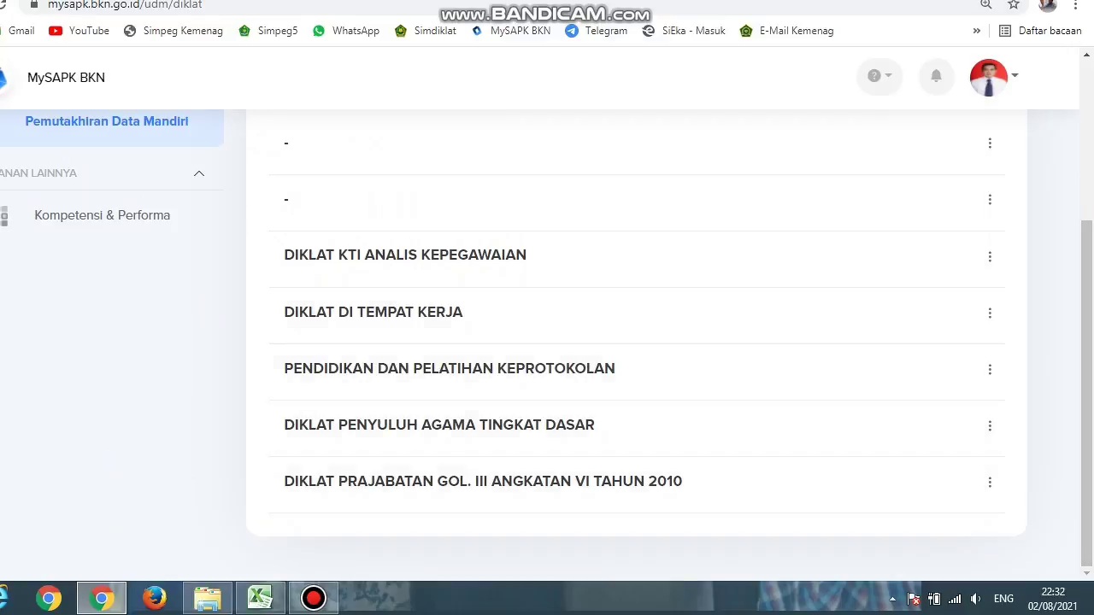
scroll(636, 341, "up", 2)
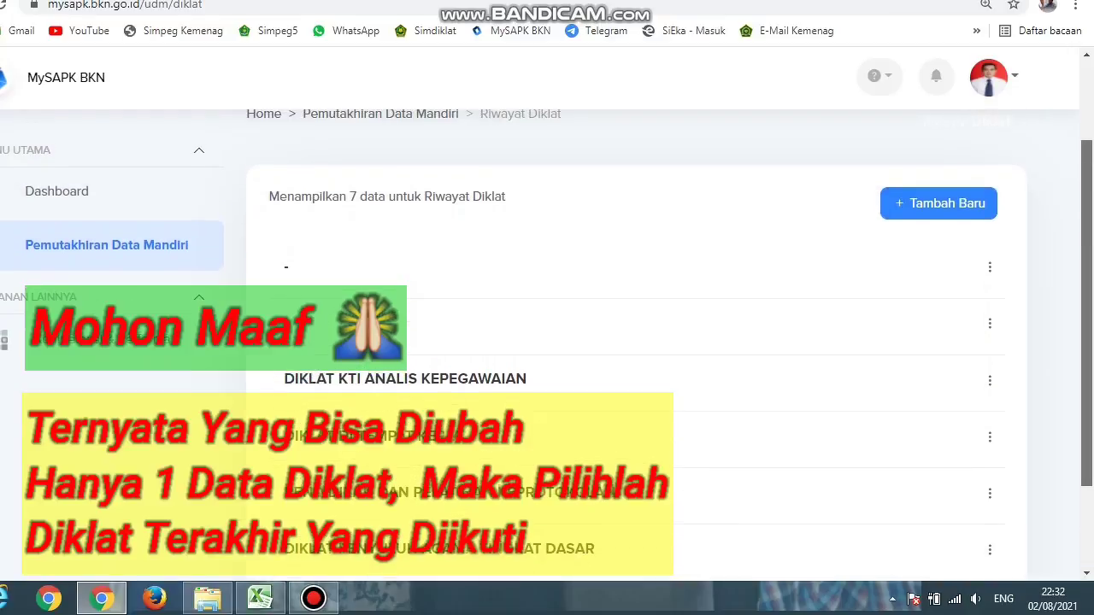
scroll(635, 342, "down", 1)
left_click(990, 238)
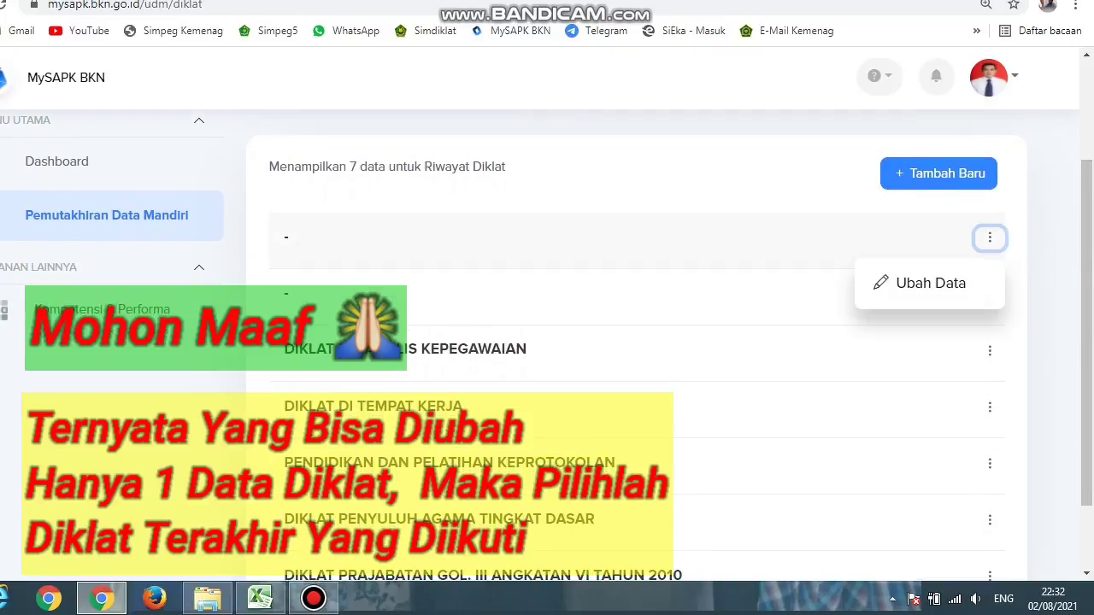
key("Escape")
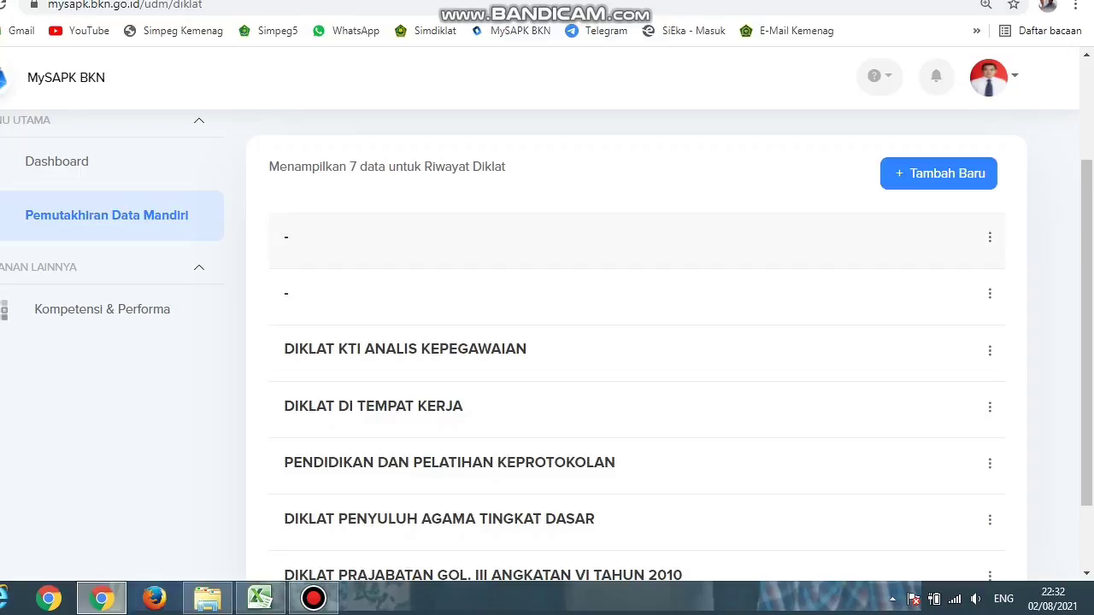
left_click(990, 238)
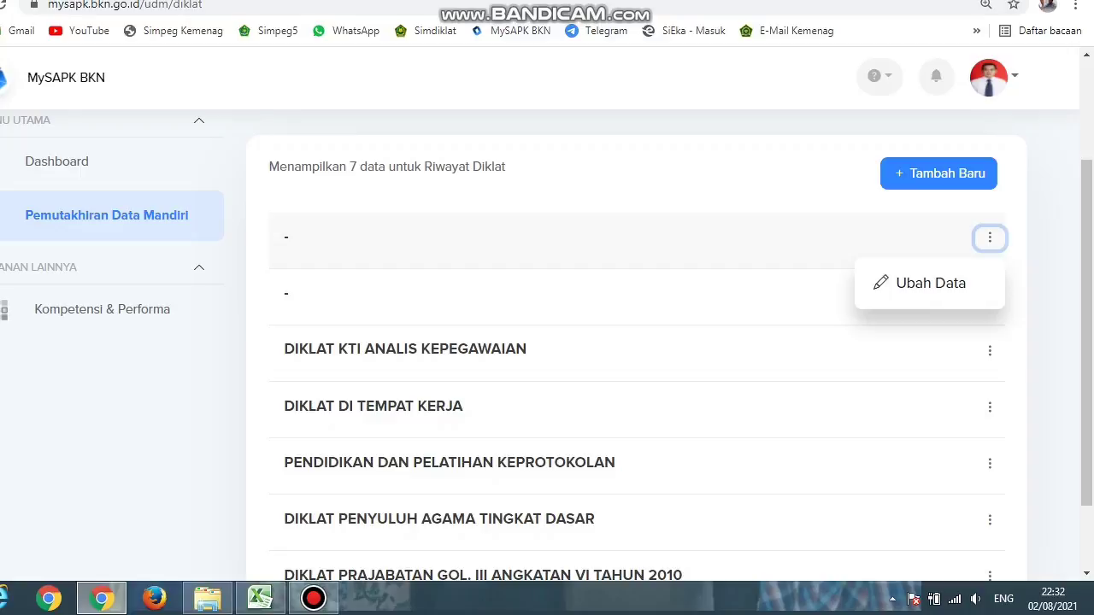
left_click(930, 283)
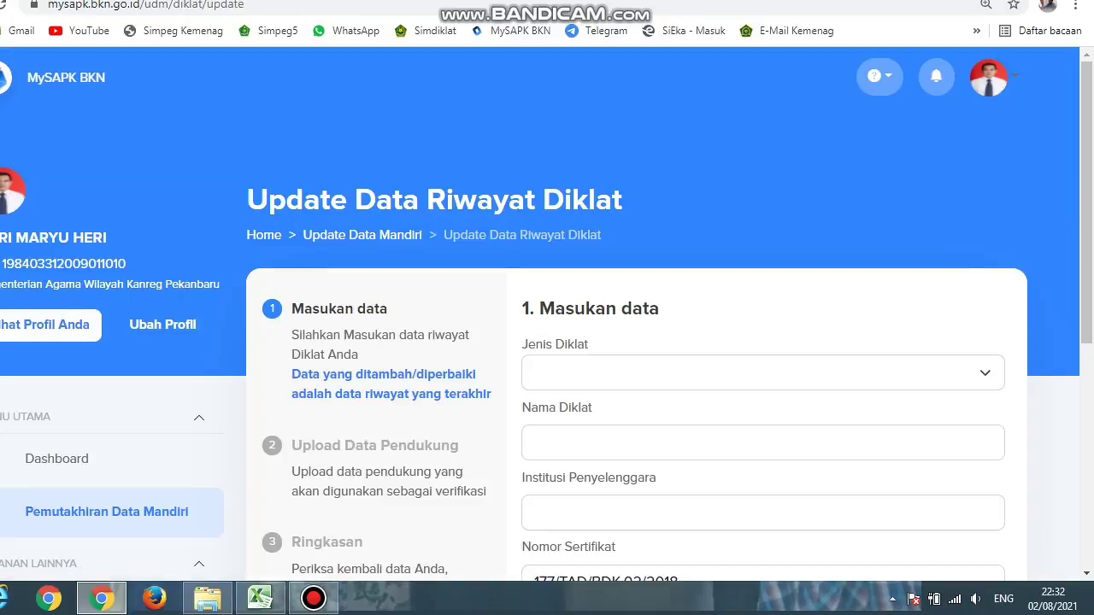
Step: Set Jenis Diklat to Diklat Teknis and Nama Diklat to 'Pendidikan Dan Pelatihan Sistem AKuntabilitas Kinerja Instansi Pemerintah (SAKIP)'
scroll(547, 322, "down", 1)
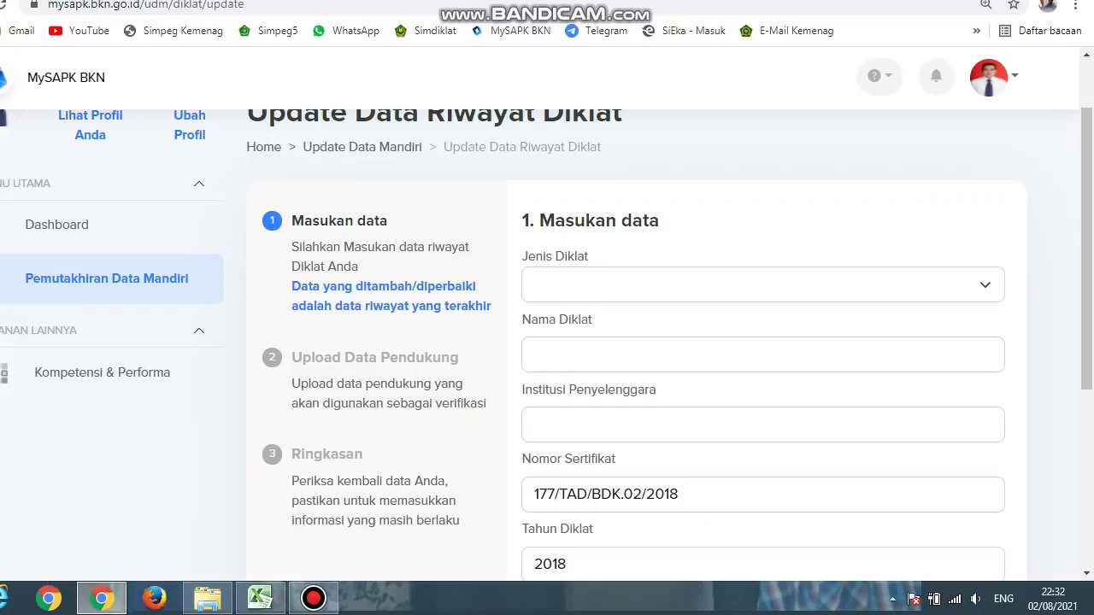
left_click(762, 285)
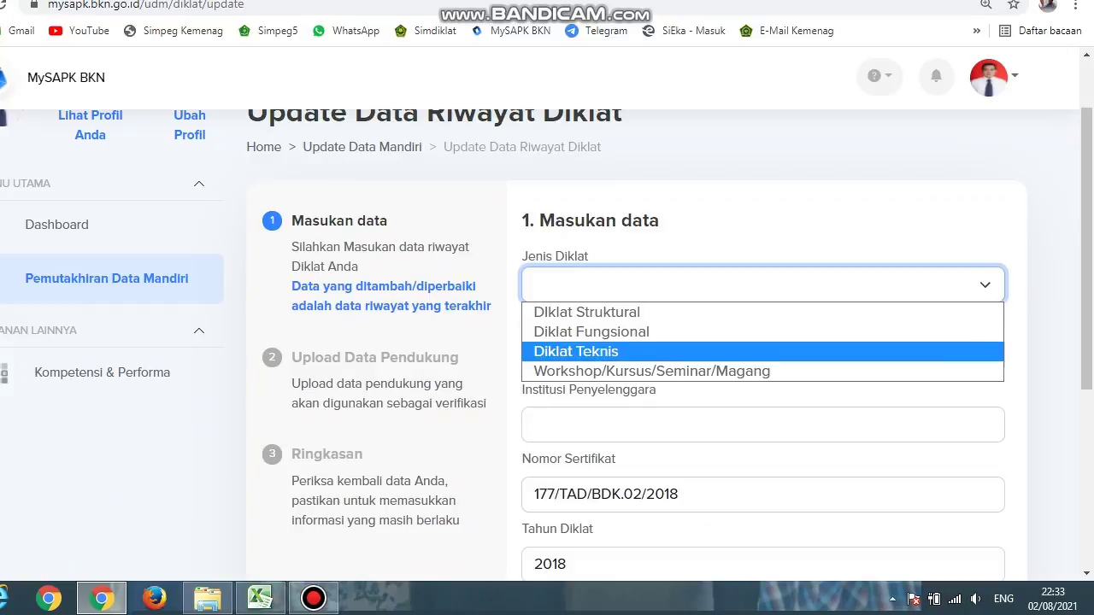
left_click(575, 351)
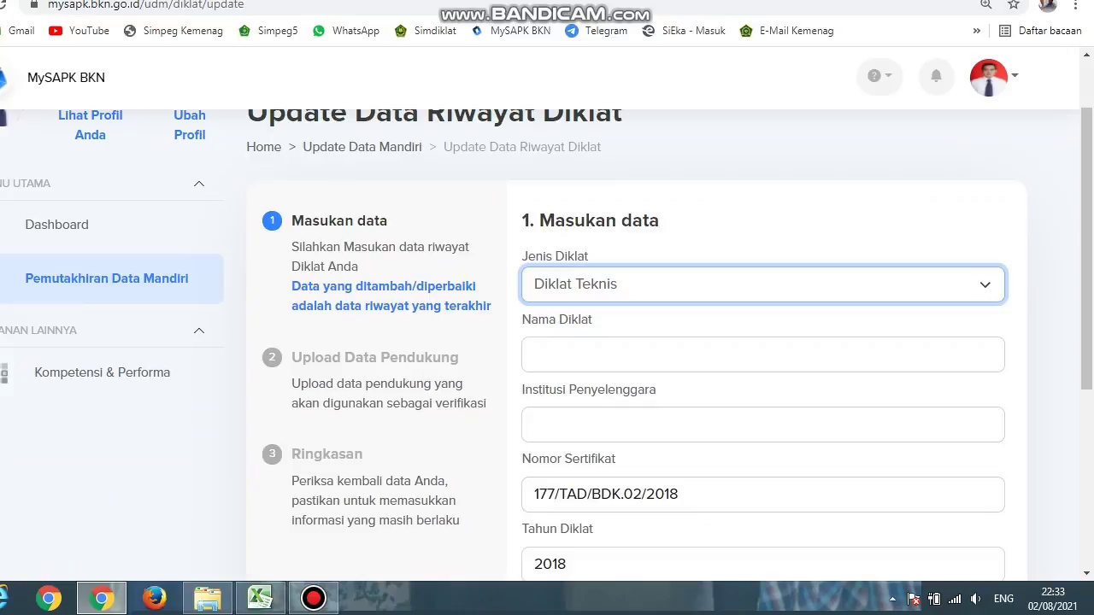
left_click(762, 354)
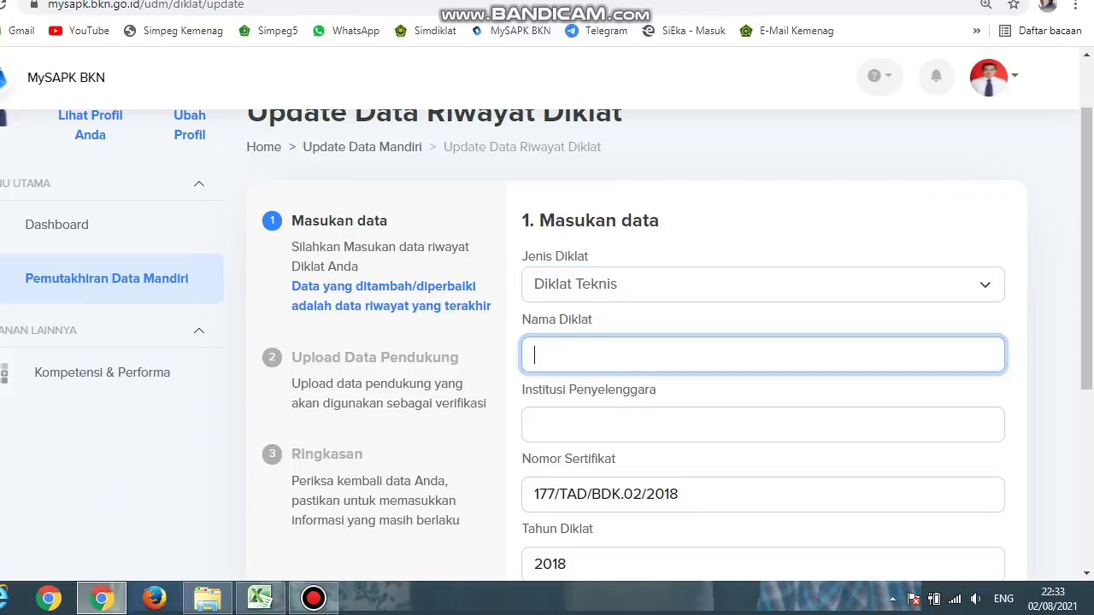
type("Pendidikan Dan Pel")
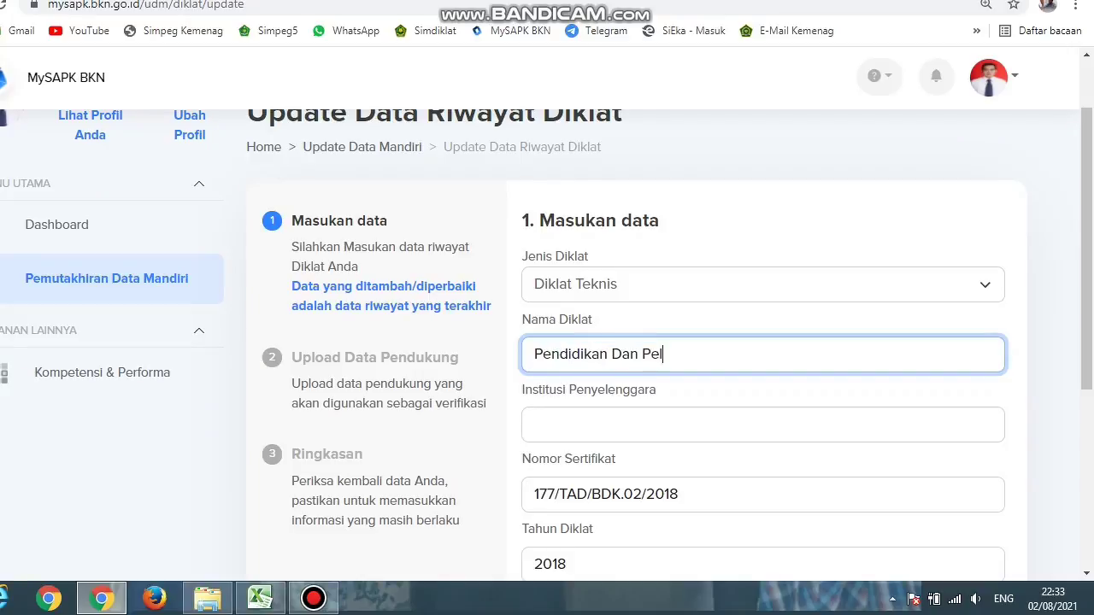
type("atihan Sistem ")
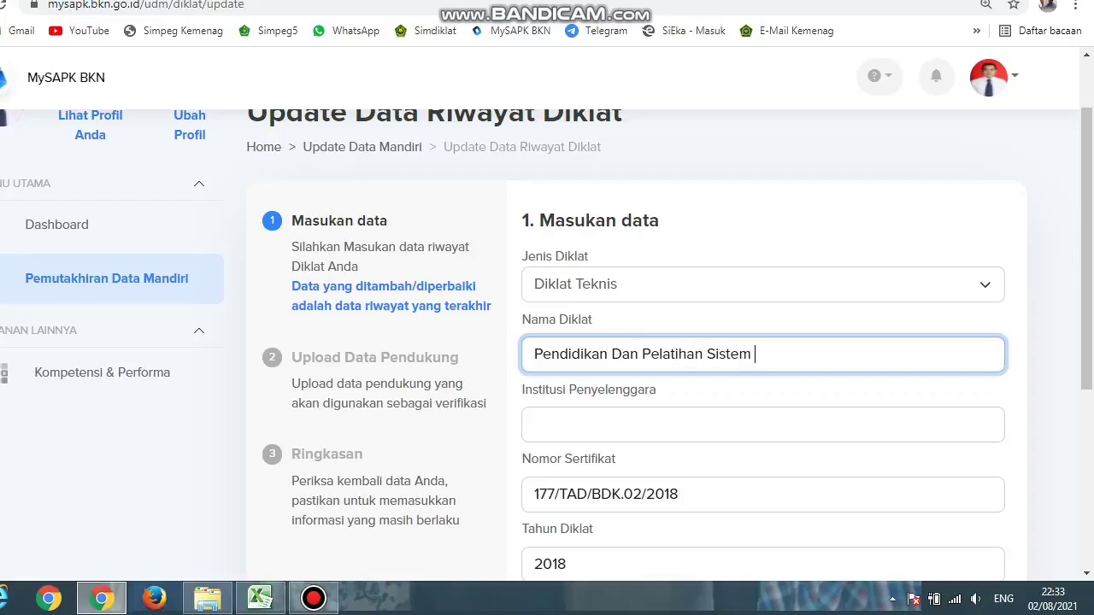
type("AKuntabilitas ")
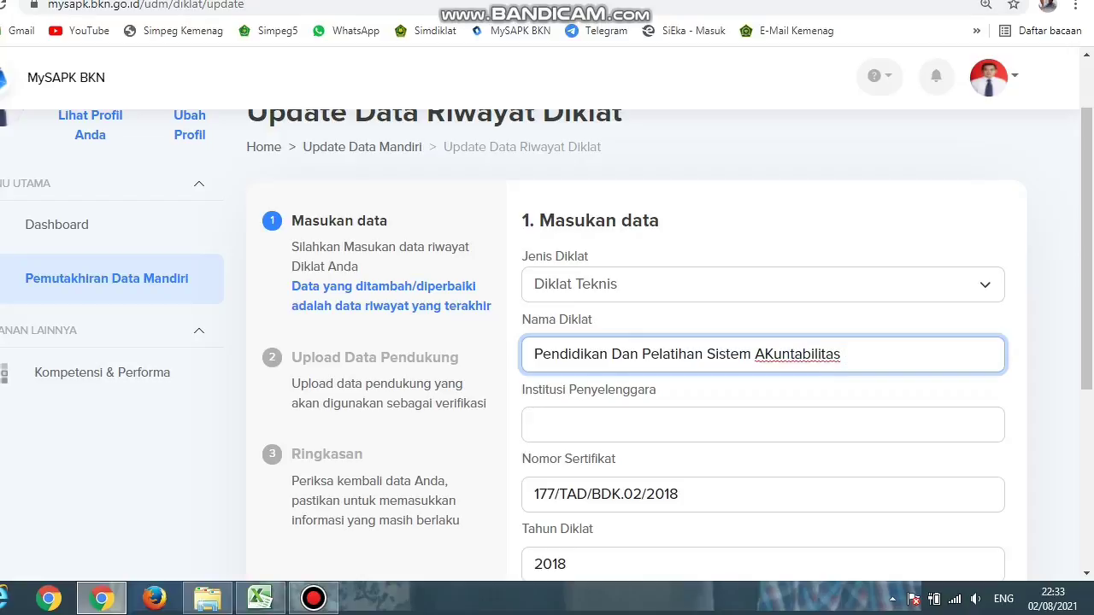
type("Kinerja Instans")
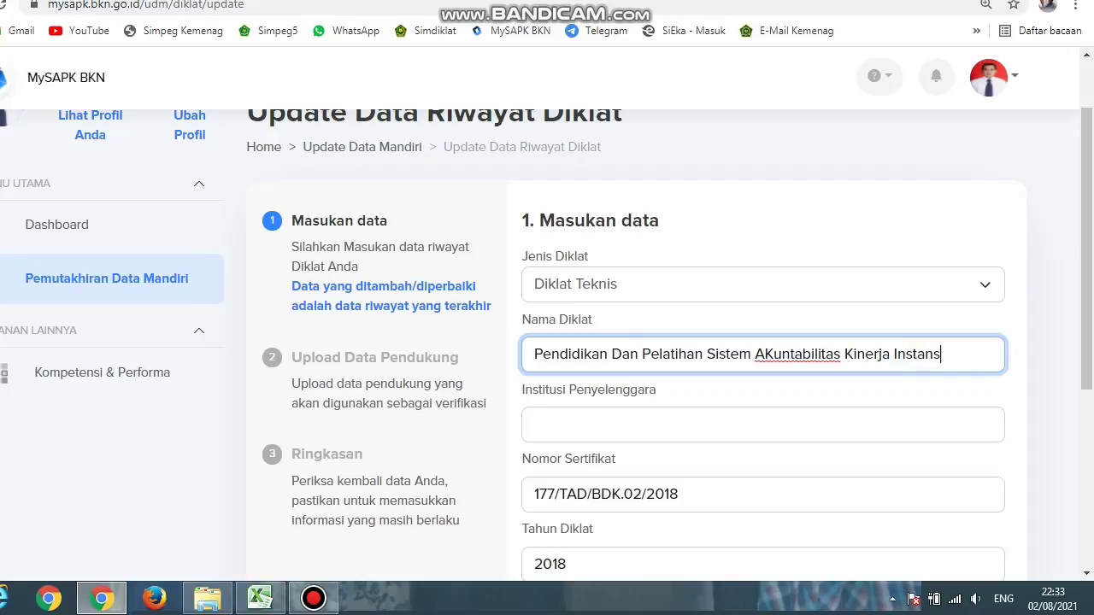
type("i Pemerin")
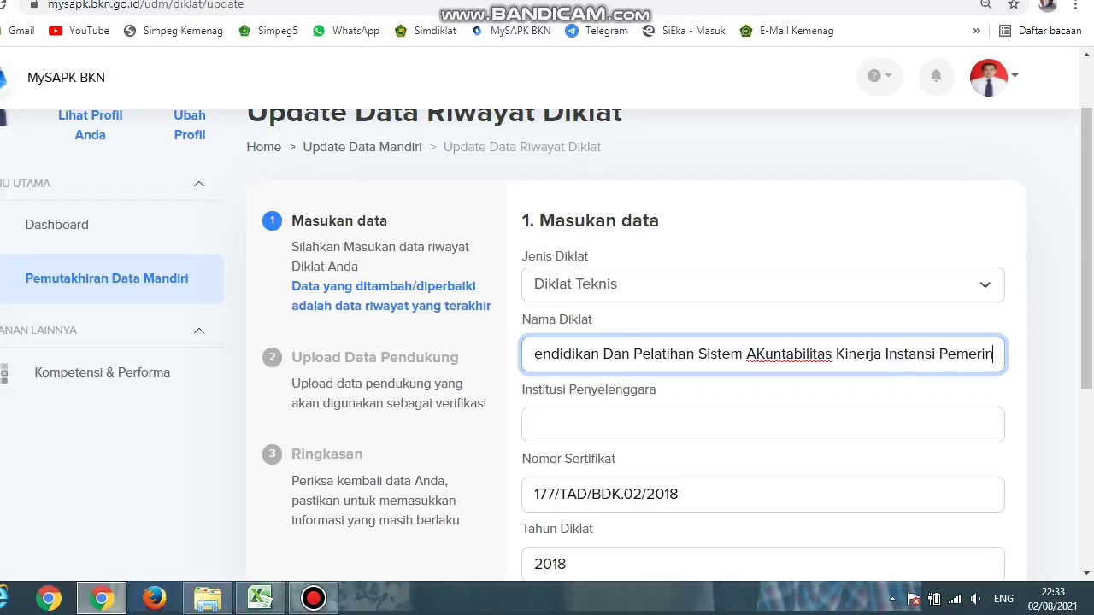
type("tah (")
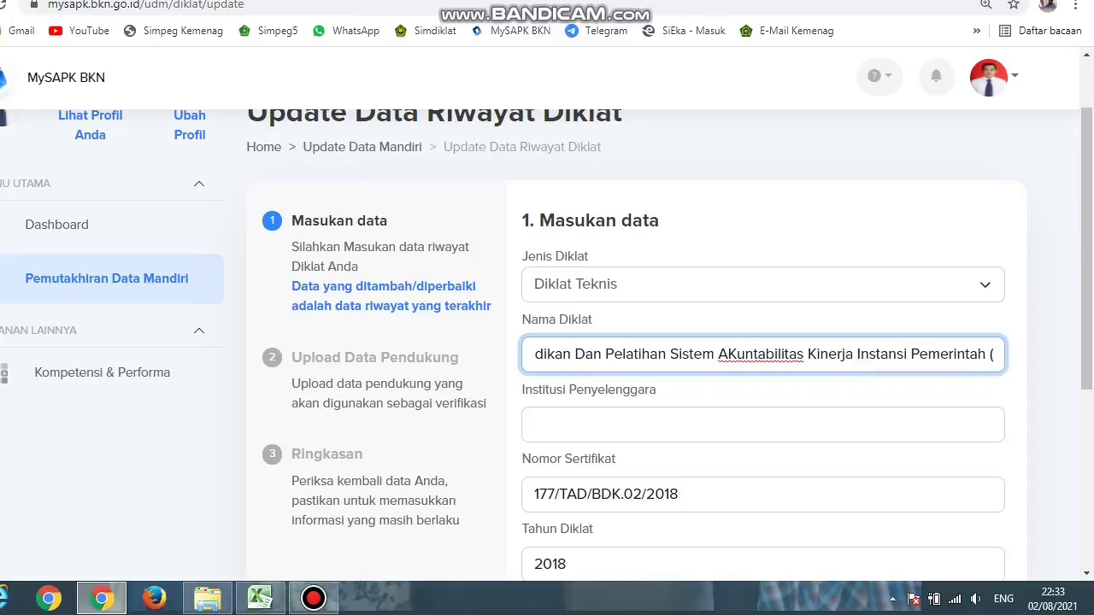
type("SAKIP)")
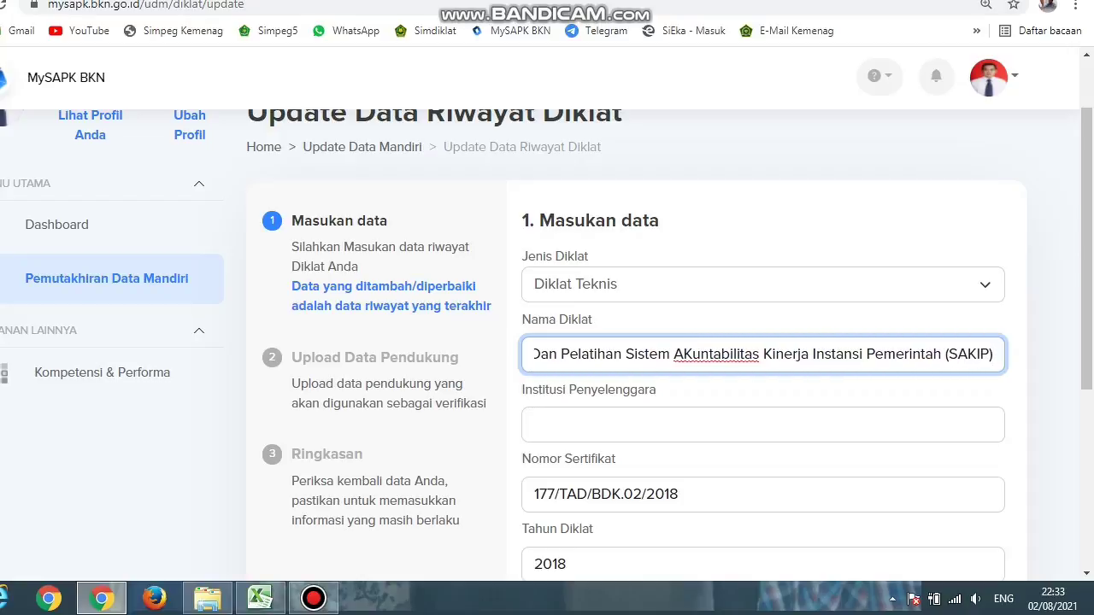
Step: Enter 'Balai DIklat Keagamaan Padang' as the Institusi Penyelenggara
left_click(762, 425)
type("Ba")
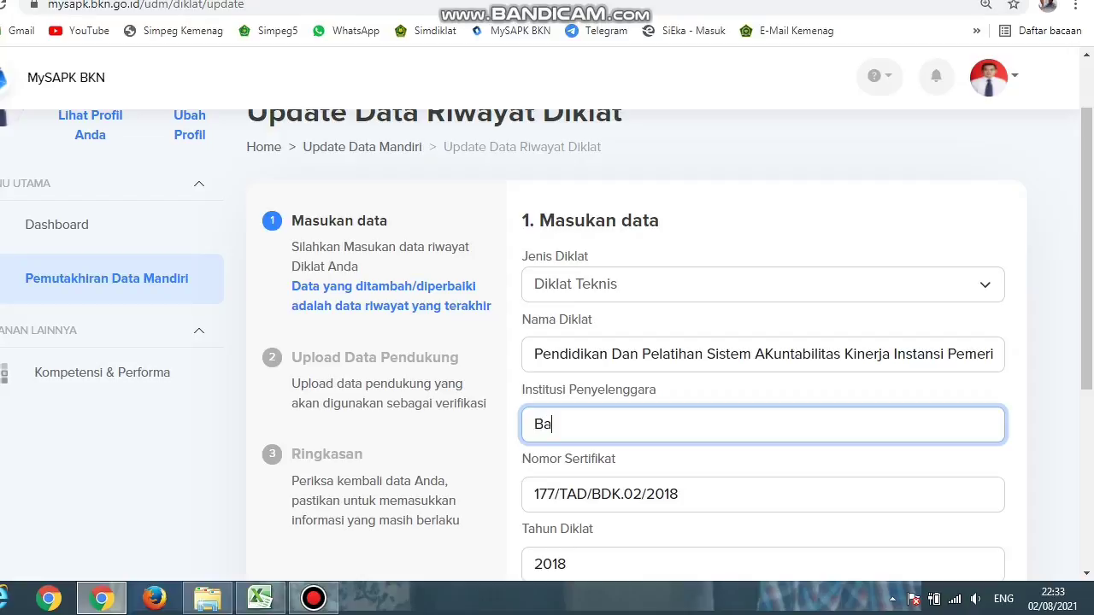
type("lai DIklat Keagamaan Padang")
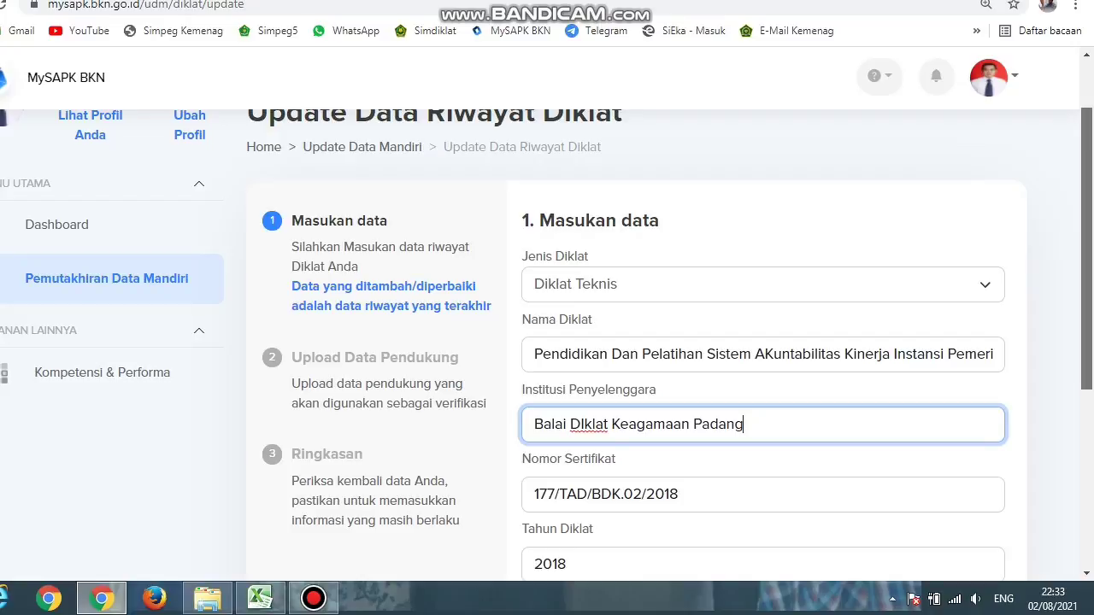
scroll(546, 342, "down", 2)
scroll(547, 345, "down", 1)
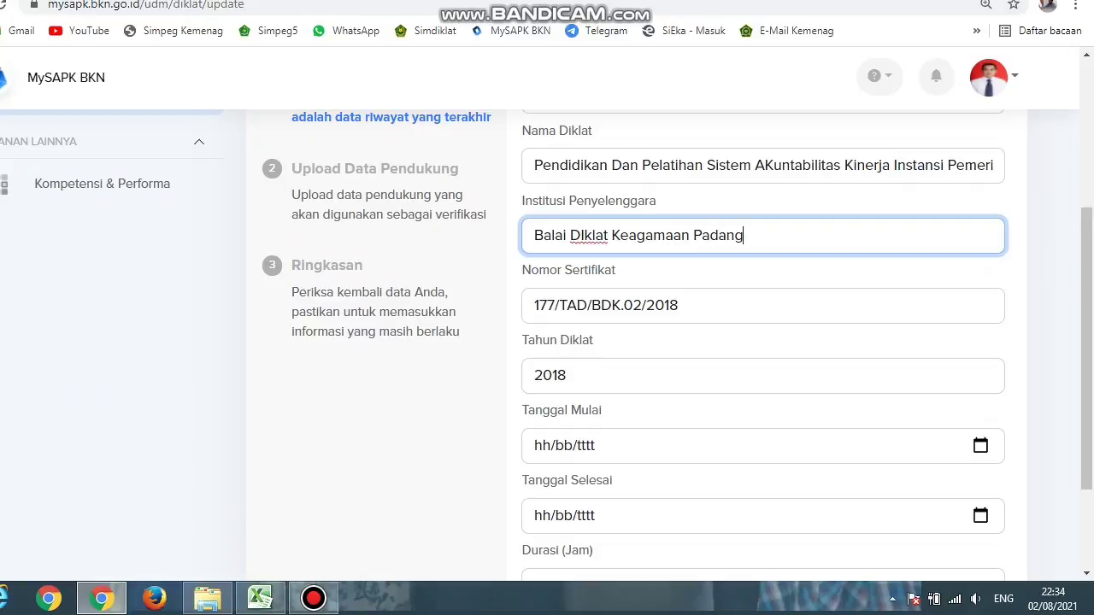
left_click(980, 445)
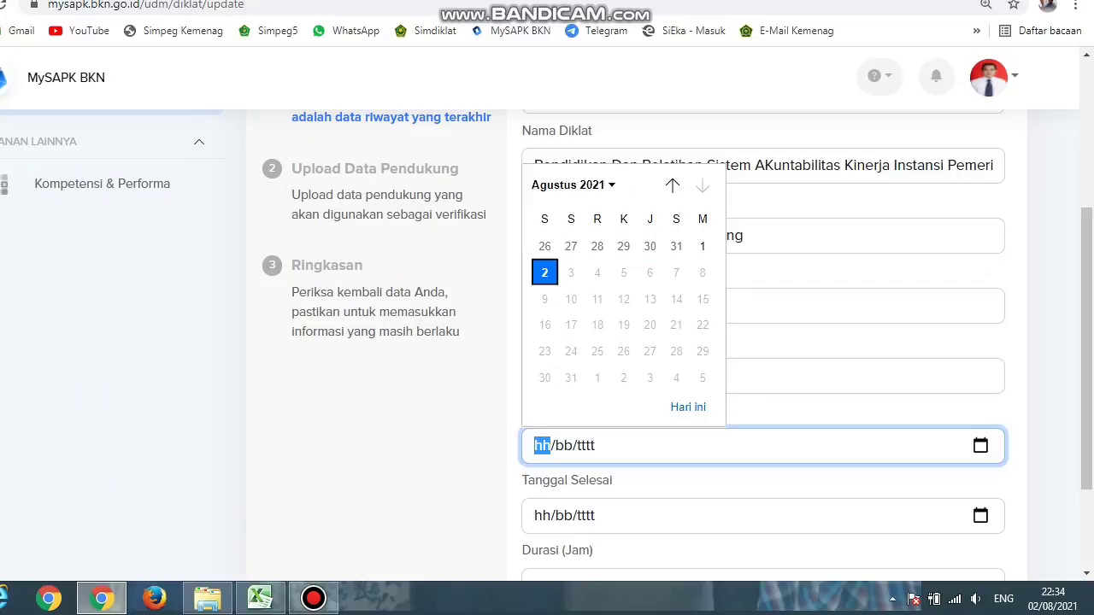
Step: Set Tanggal Mulai to 3 September 2018
left_click(571, 185)
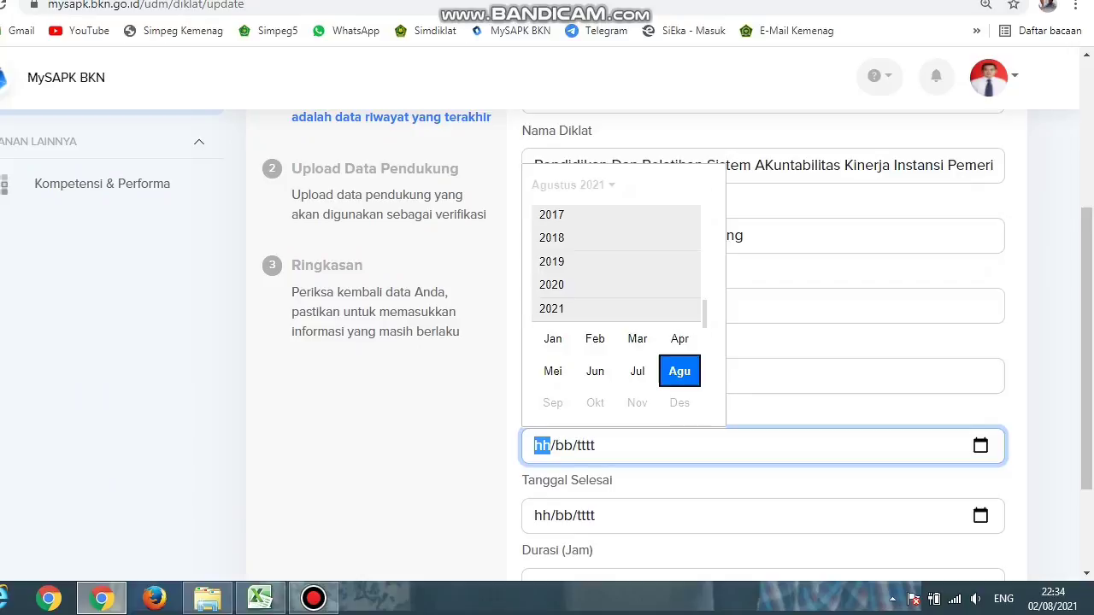
scroll(615, 307, "up", 1)
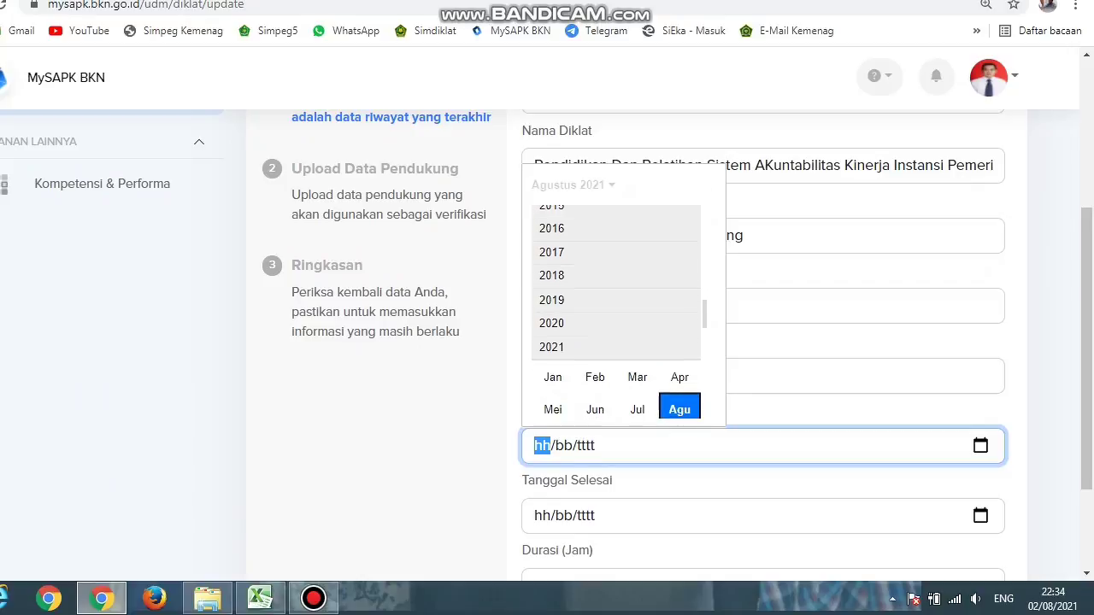
left_click(564, 275)
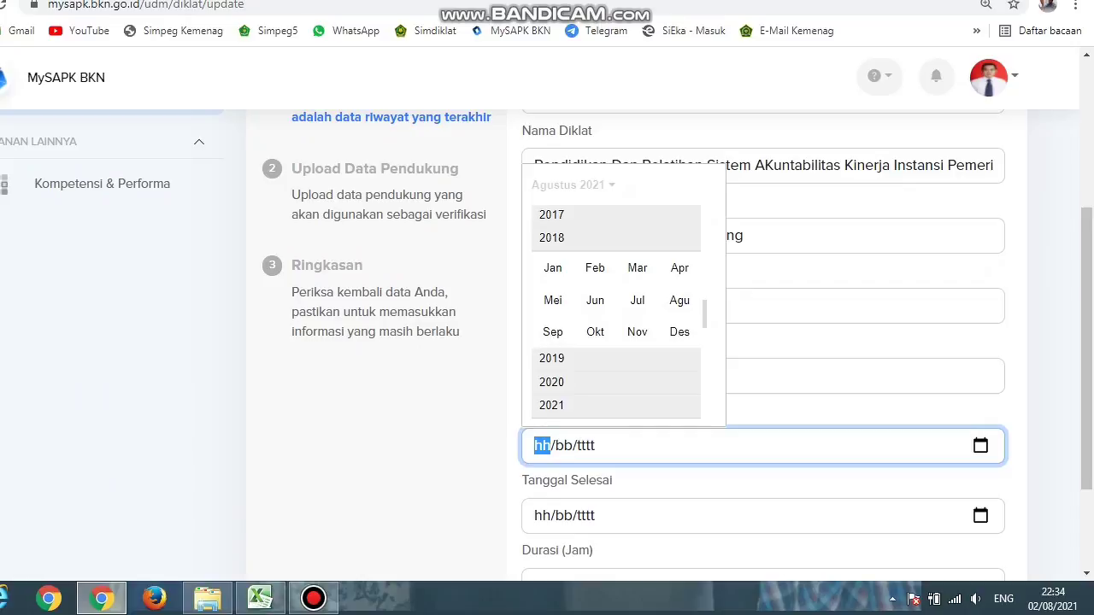
left_click(553, 331)
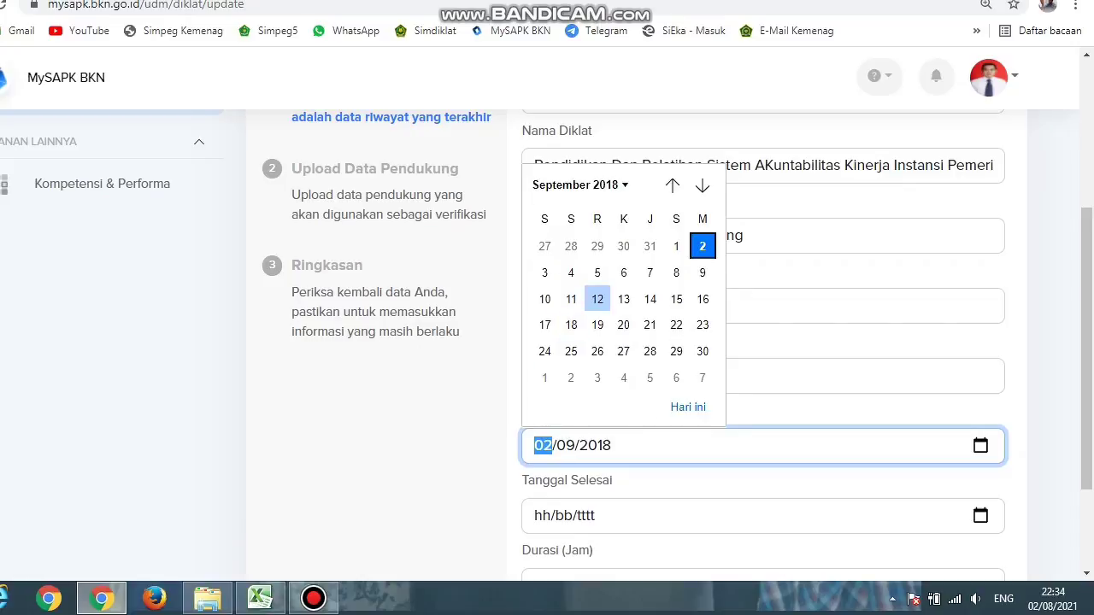
left_click(544, 272)
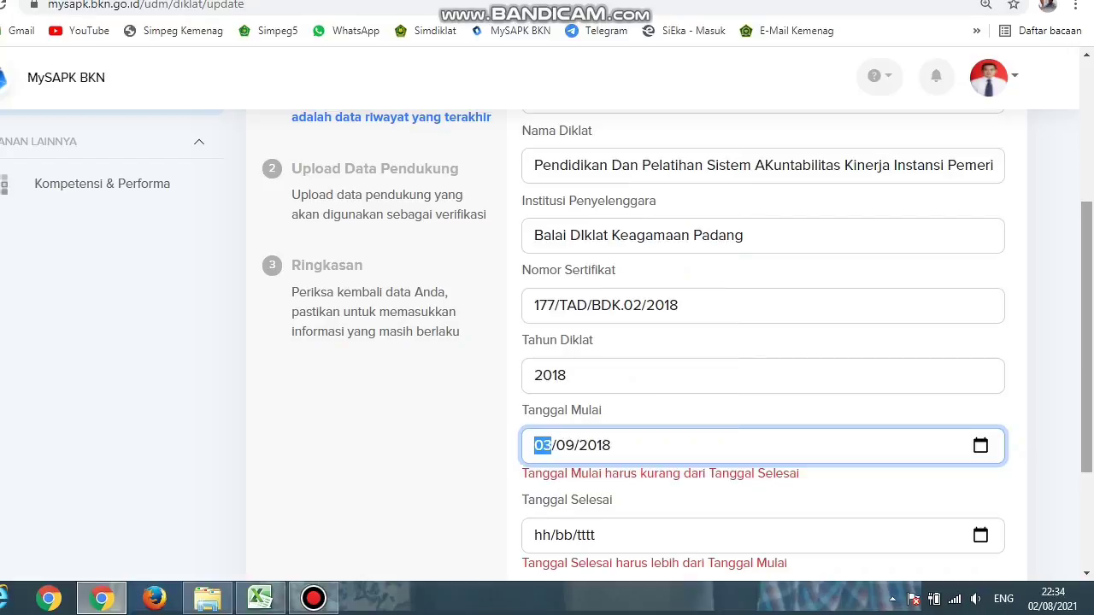
scroll(547, 341, "down", 1)
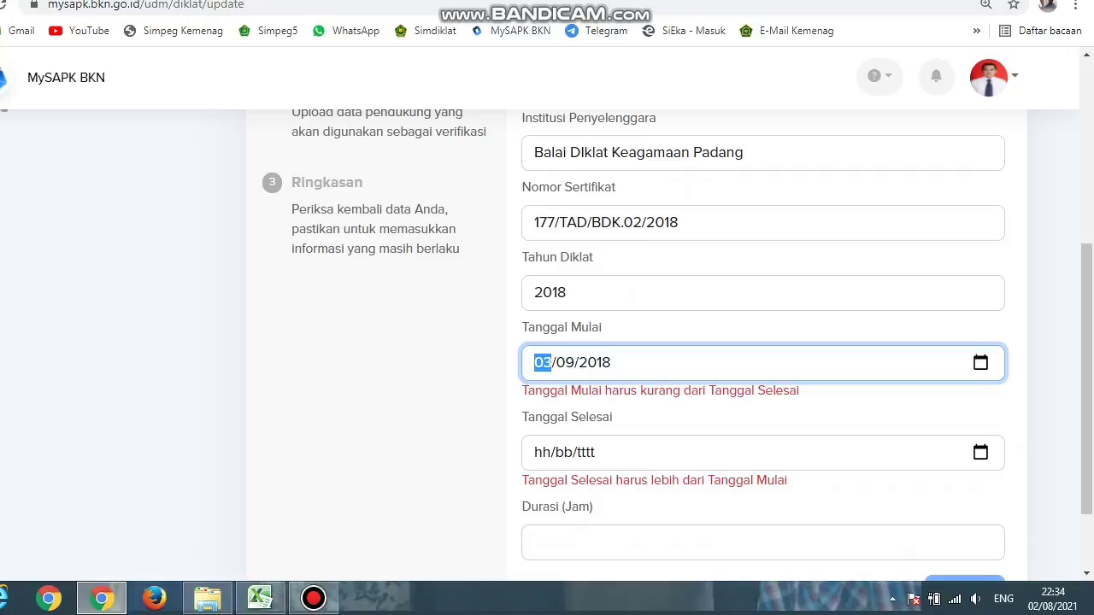
Step: Set Tanggal Selesai to 8 September 2018
left_click(980, 452)
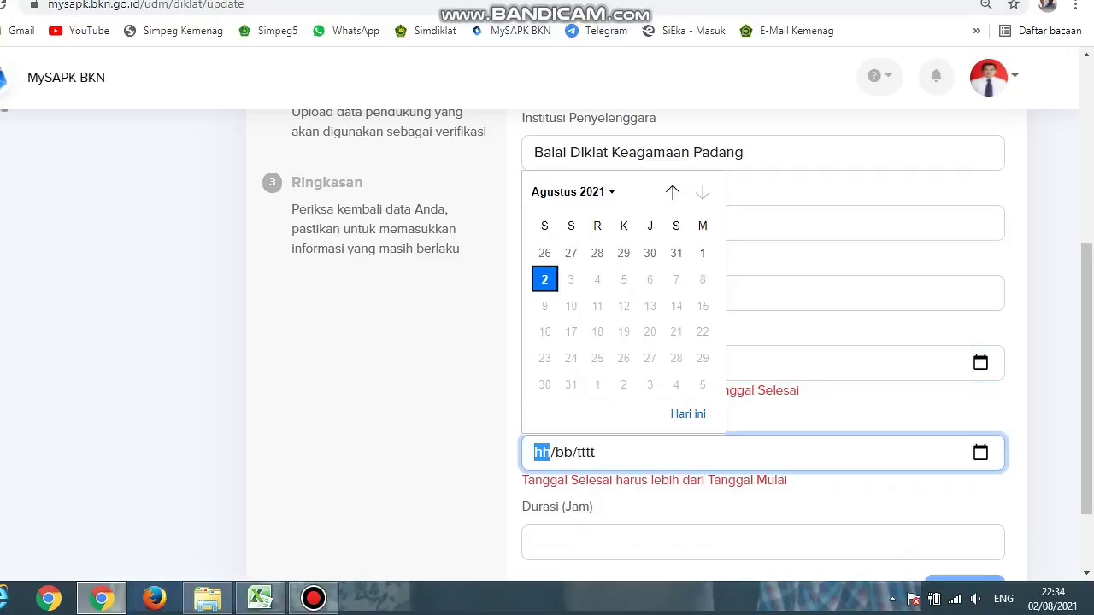
left_click(573, 191)
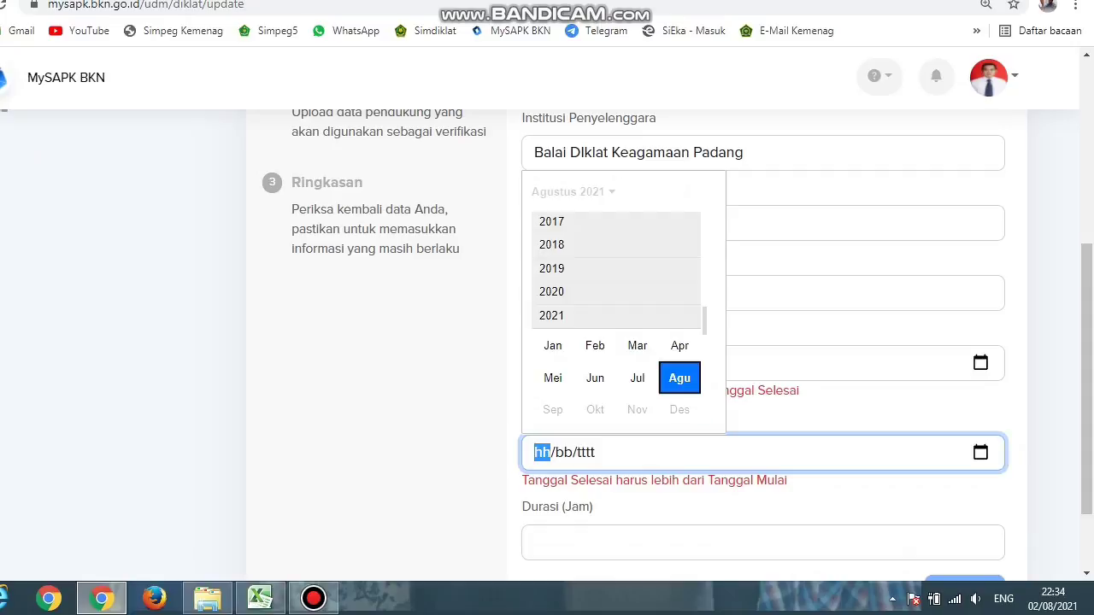
scroll(616, 322, "up", 1)
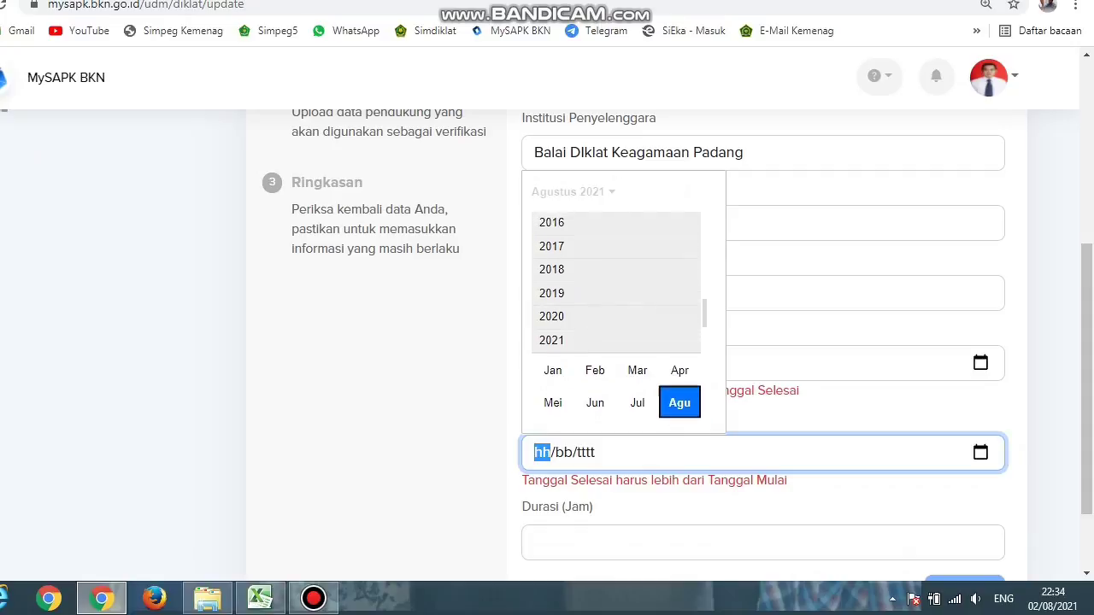
left_click(564, 271)
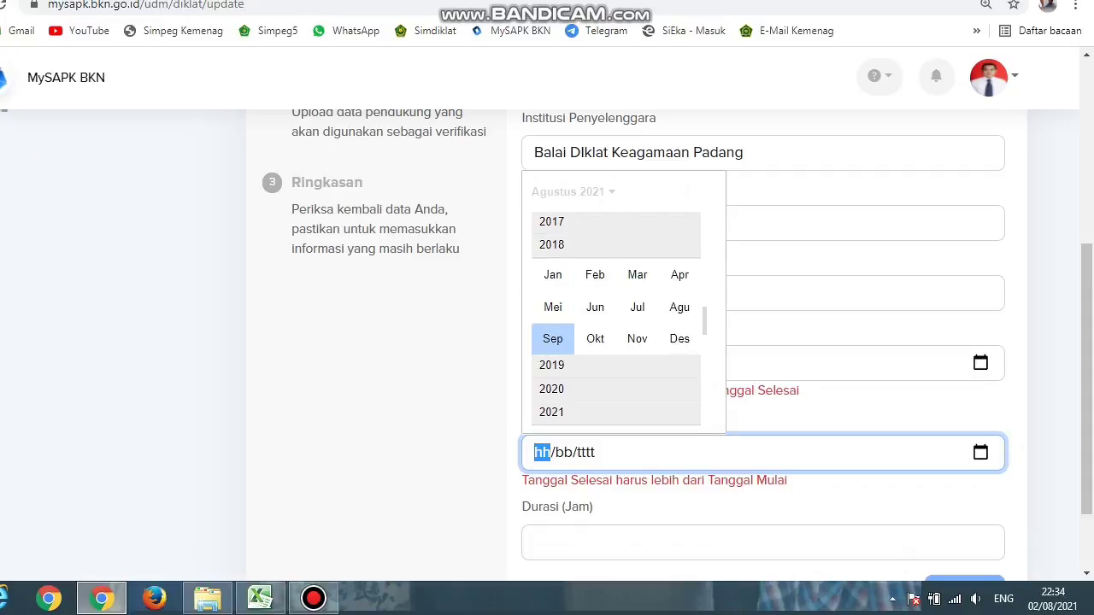
left_click(553, 338)
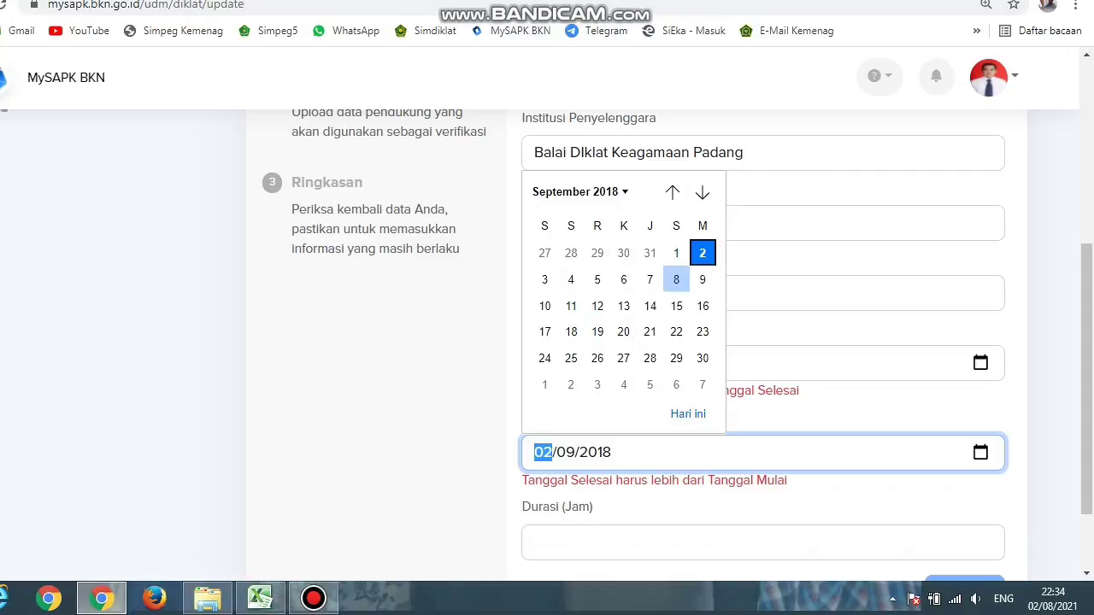
left_click(675, 279)
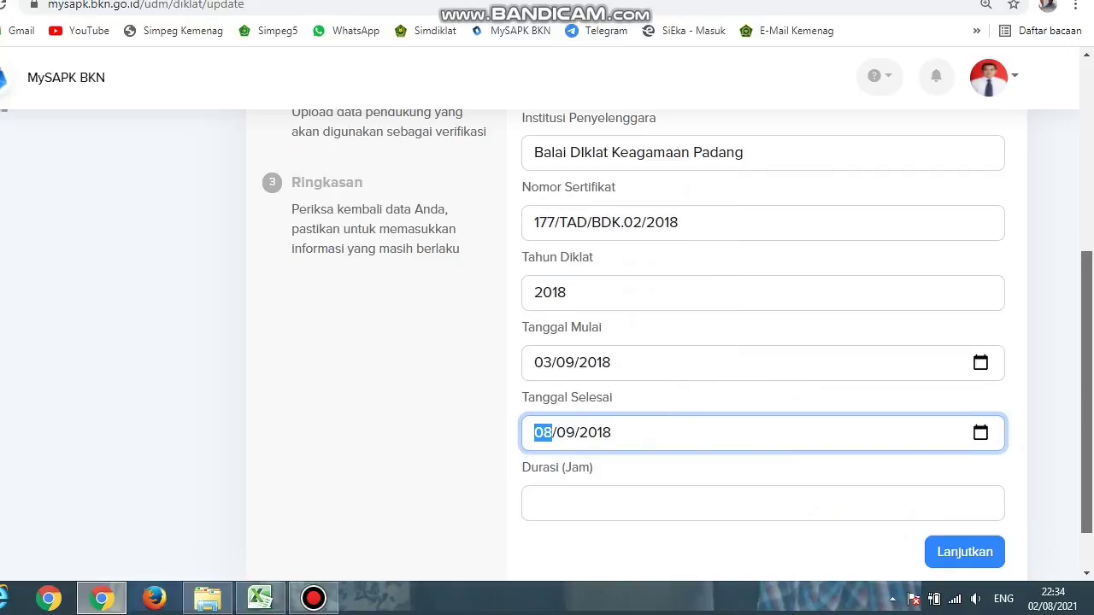
scroll(761, 342, "down", 1)
left_click(598, 441)
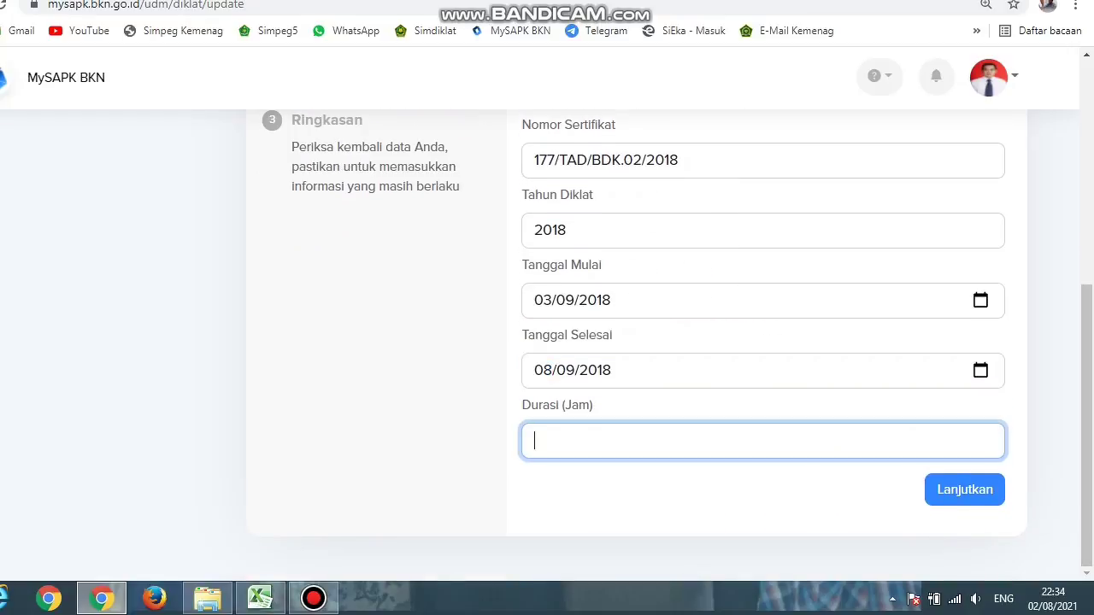
Step: Enter 60 in Durasi (Jam) and continue to the supporting document upload
type("60")
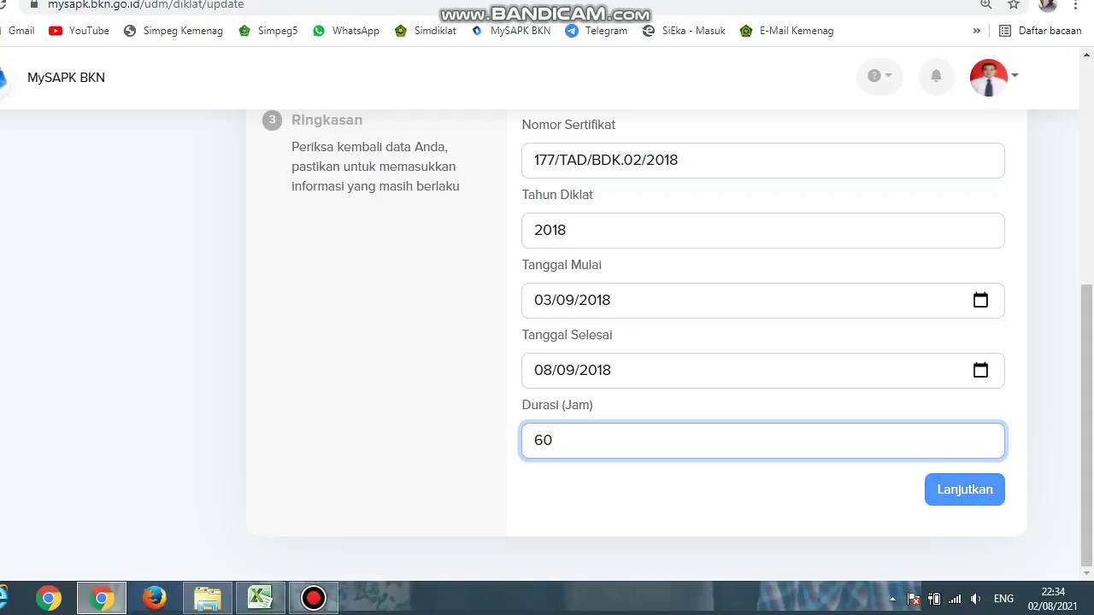
key("Tab")
key("Return")
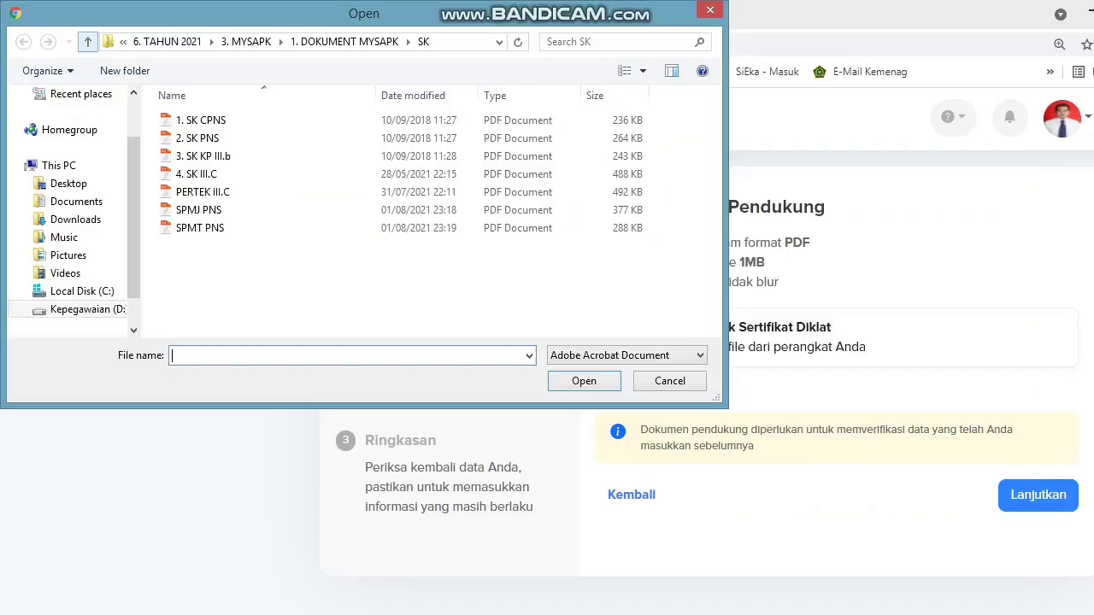
Step: Upload '1. SAKIP 2018' from the DIKLAT folder as the certificate and continue to Ringkasan
left_click(87, 41)
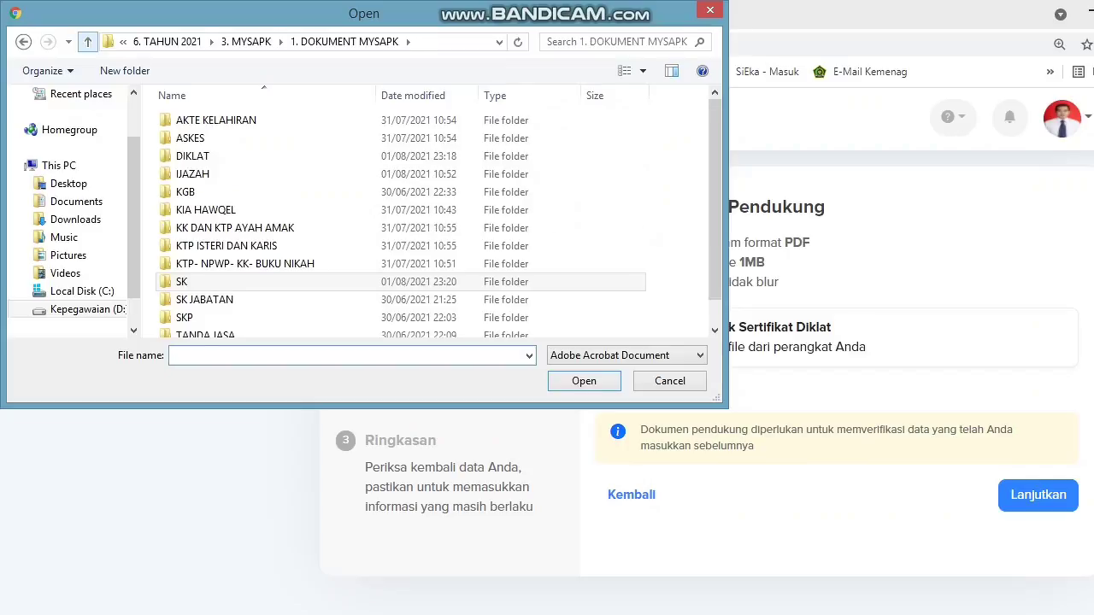
double_click(197, 156)
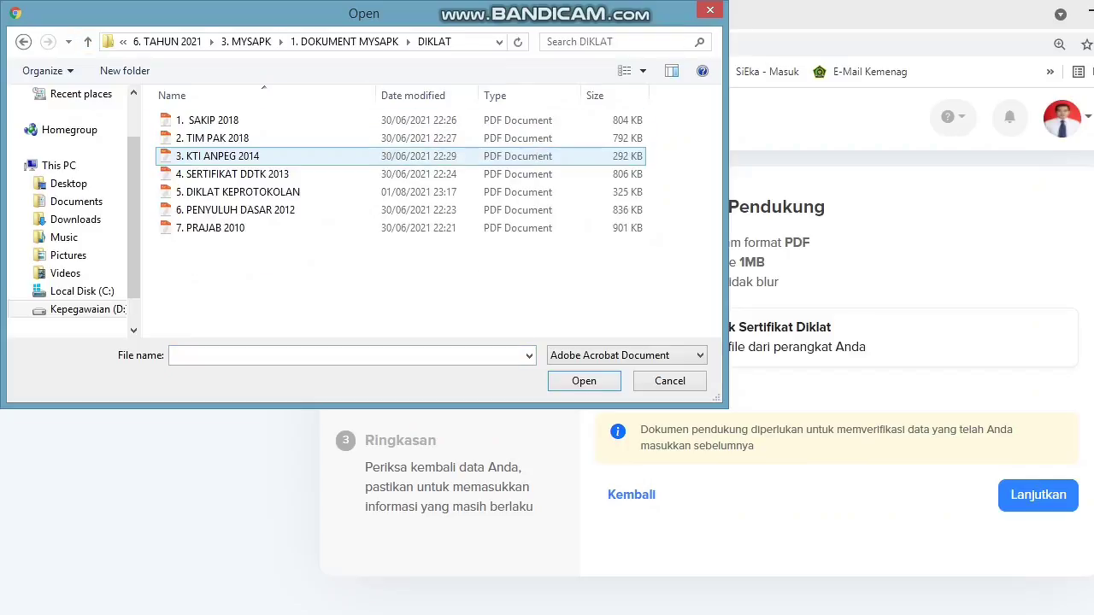
left_click(207, 121)
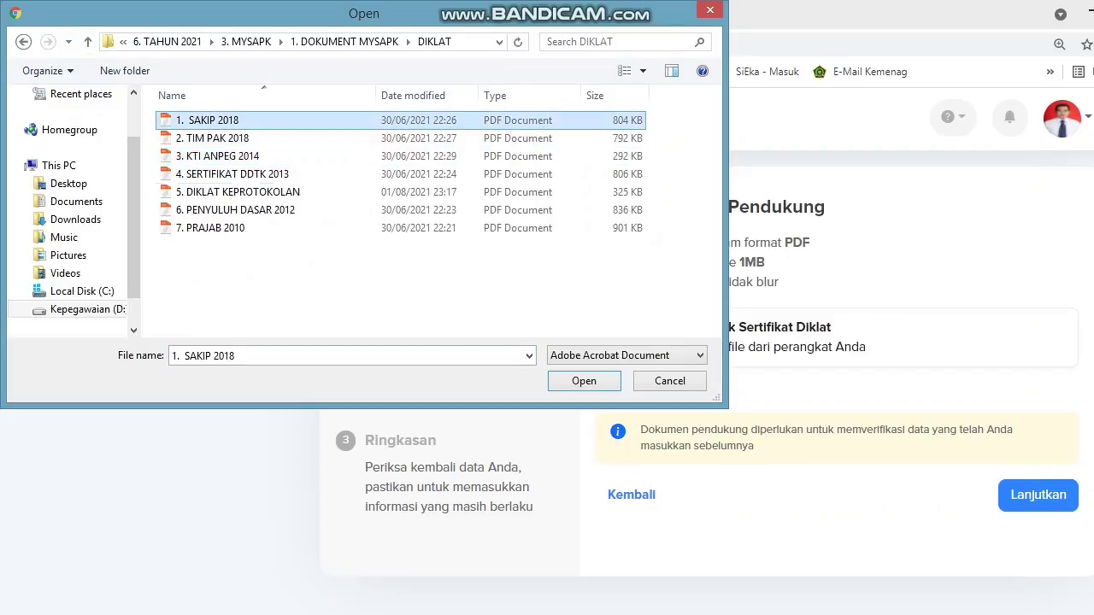
left_click(584, 381)
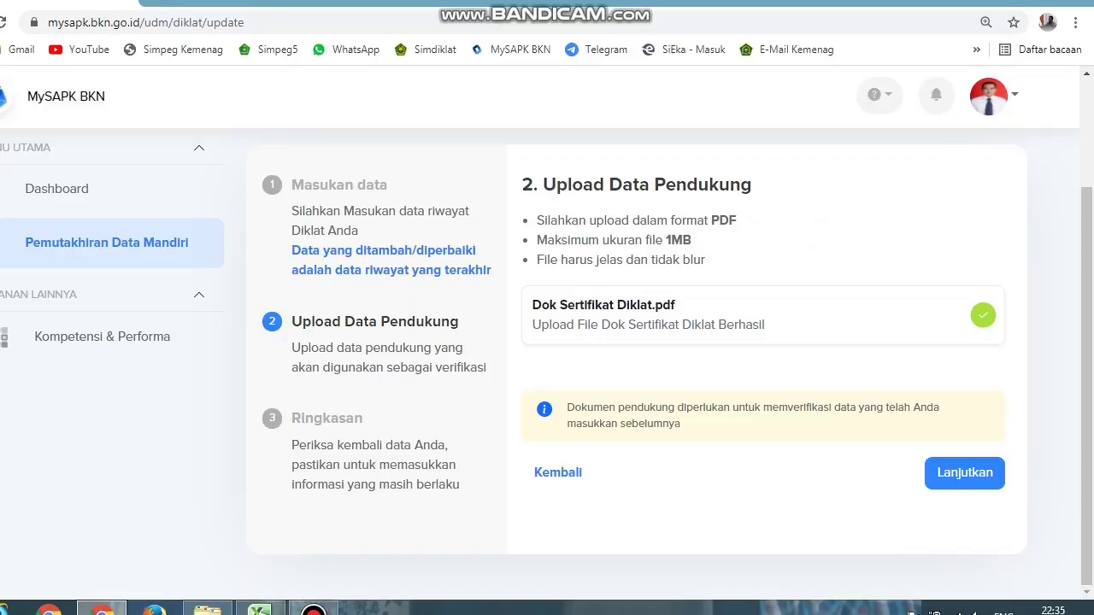
left_click(963, 473)
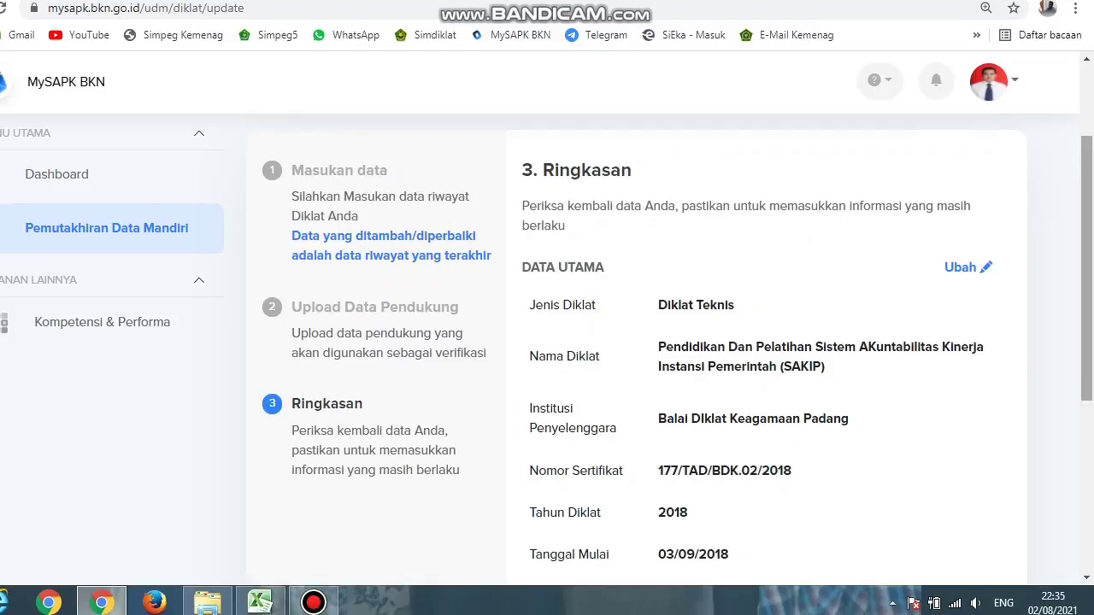
Step: Tick the 'Saya menyatakan' declaration, submit with Kirim, and return to the history categories
scroll(547, 342, "down", 2)
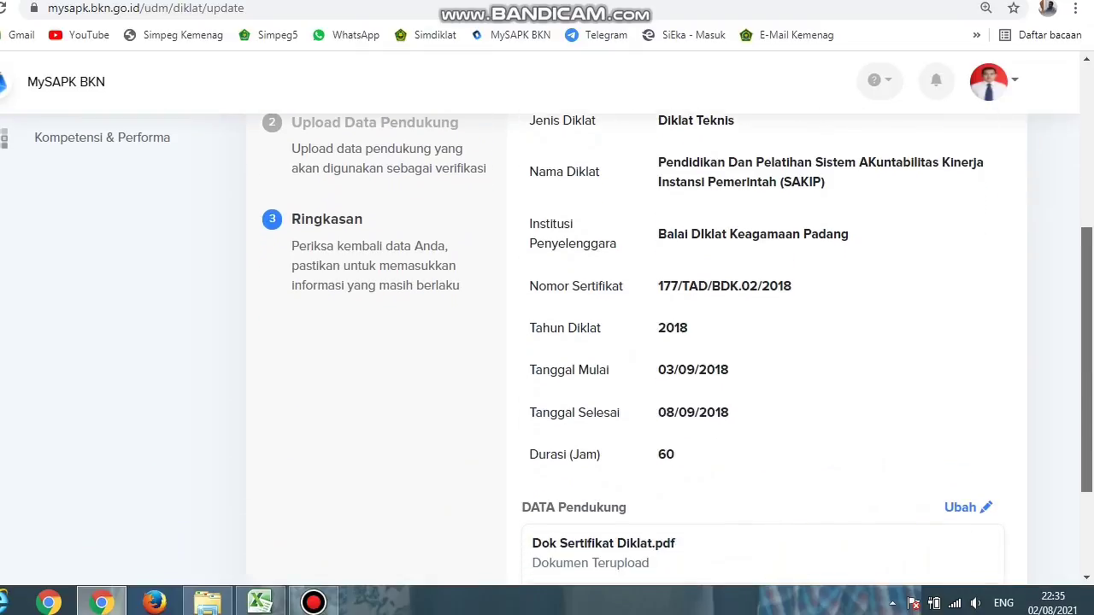
scroll(547, 341, "down", 1)
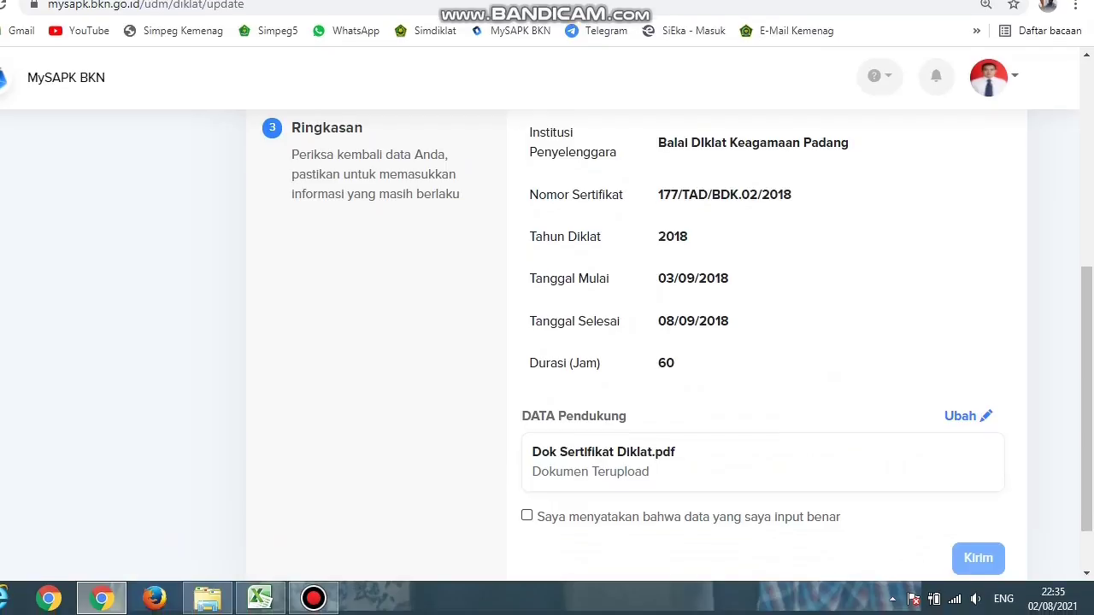
left_click(527, 519)
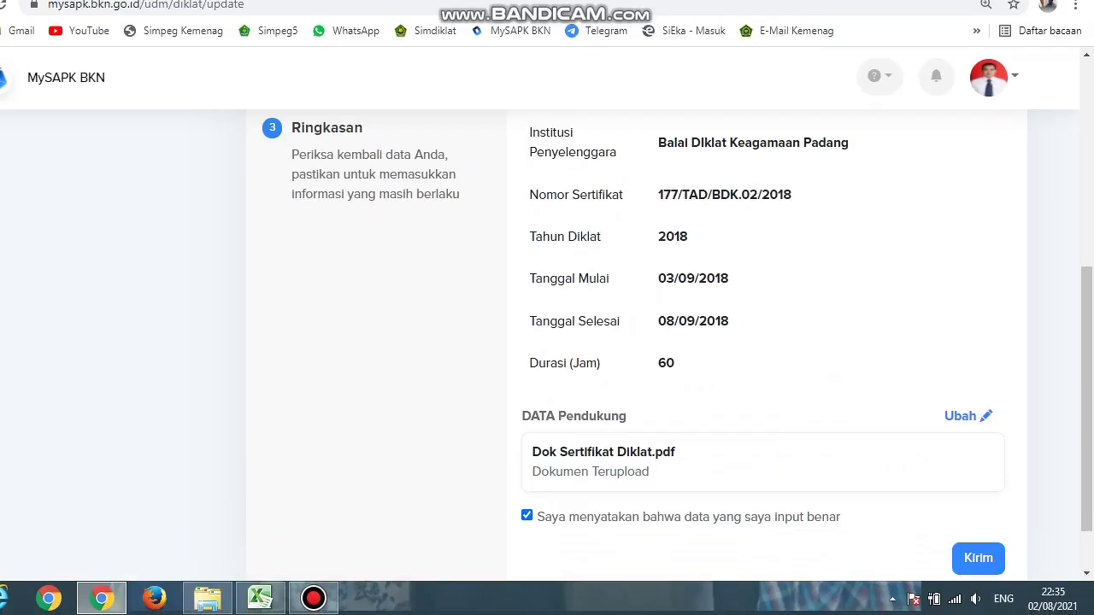
left_click(978, 558)
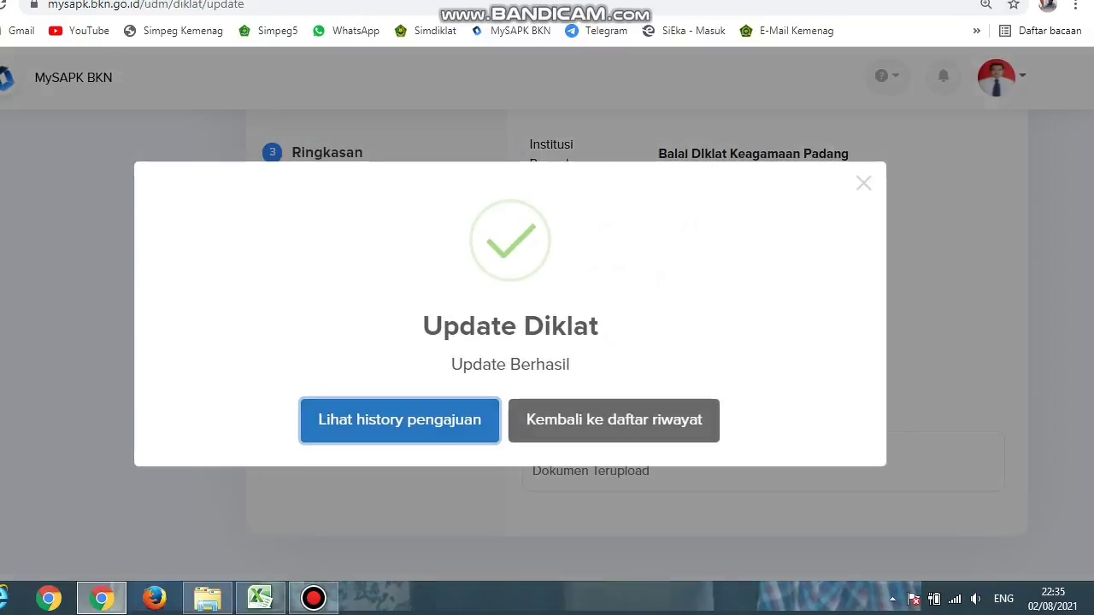
left_click(614, 420)
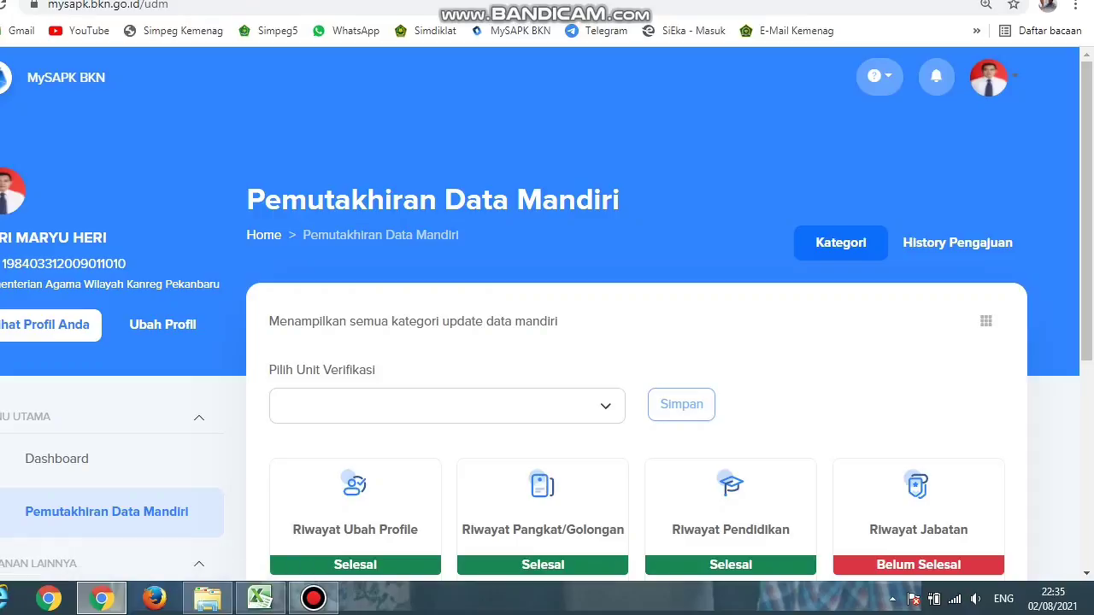
scroll(547, 341, "down", 4)
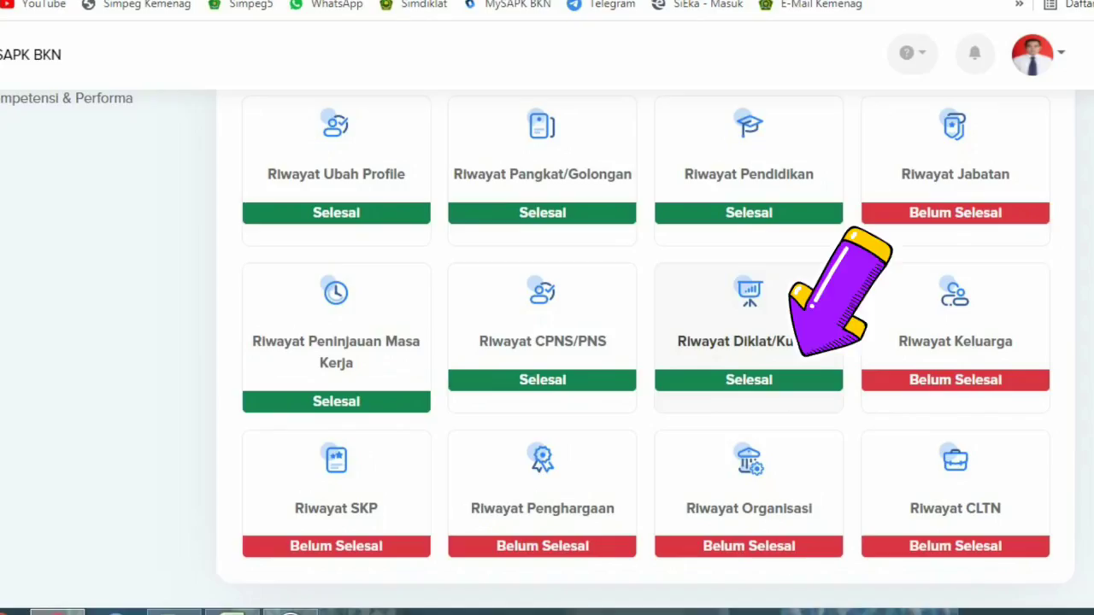